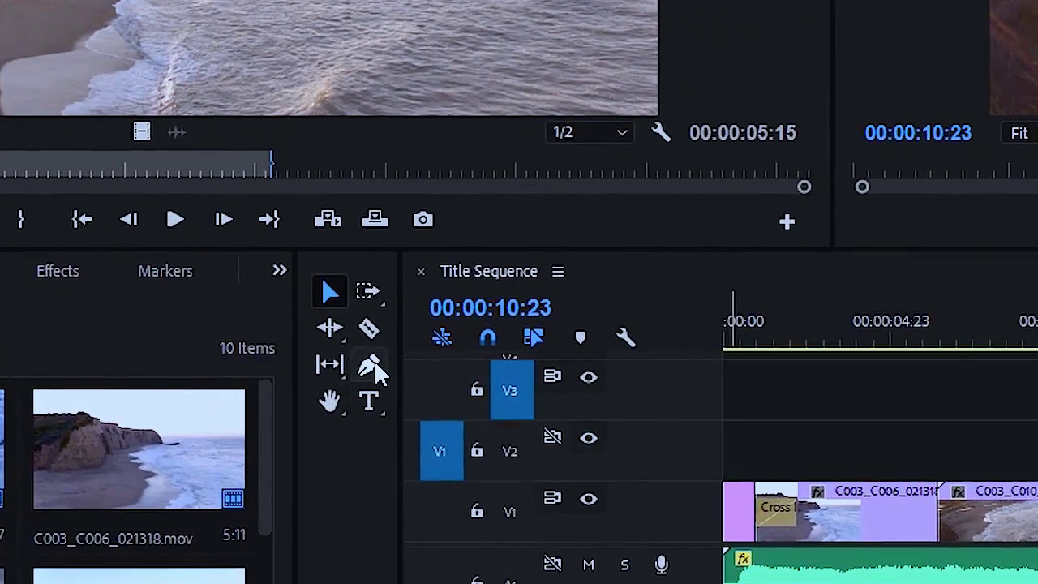
Swap the Pen tool for the Ellipse Tool from its flyout
drag(374, 363, 435, 391)
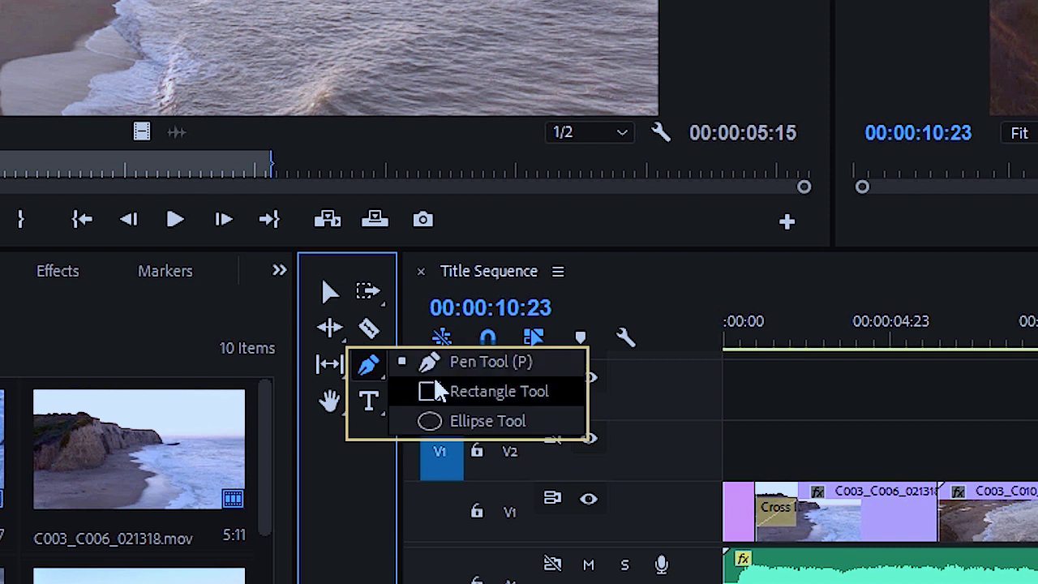
click(517, 420)
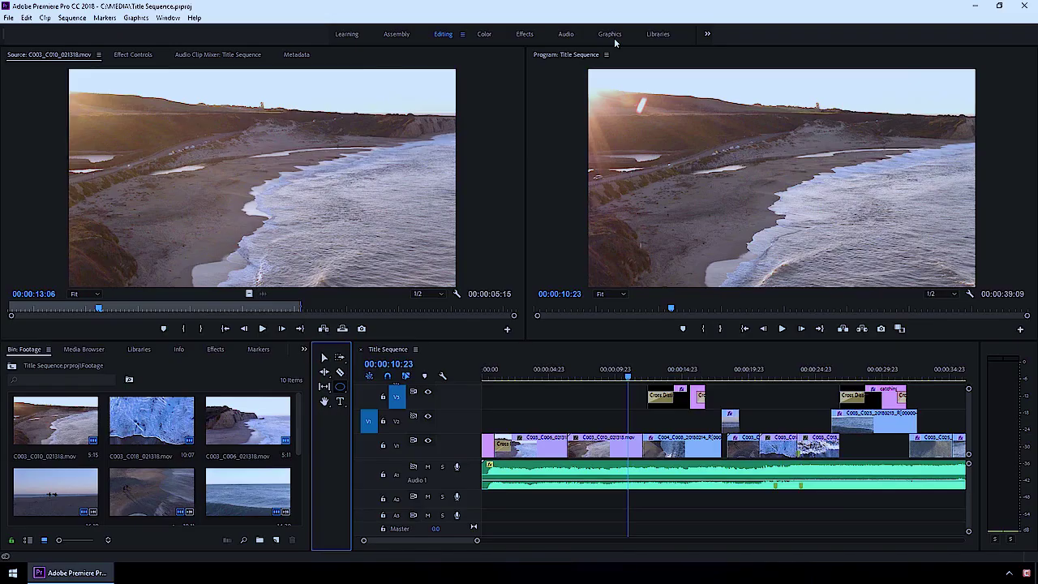
In the Graphics workspace, mute Audio 1 and select the title graphic at 00:00:14:18
click(765, 89)
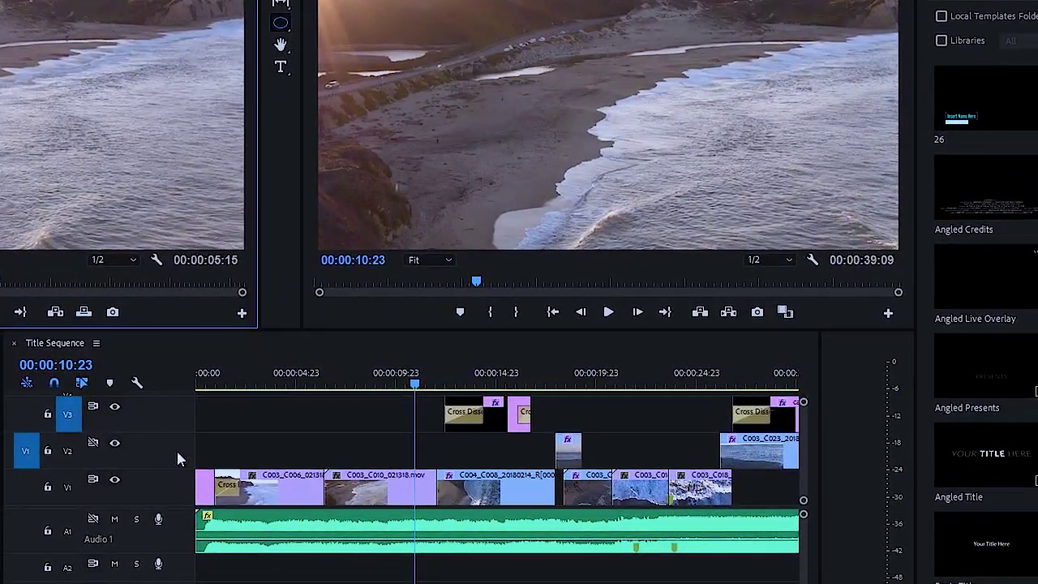
click(114, 518)
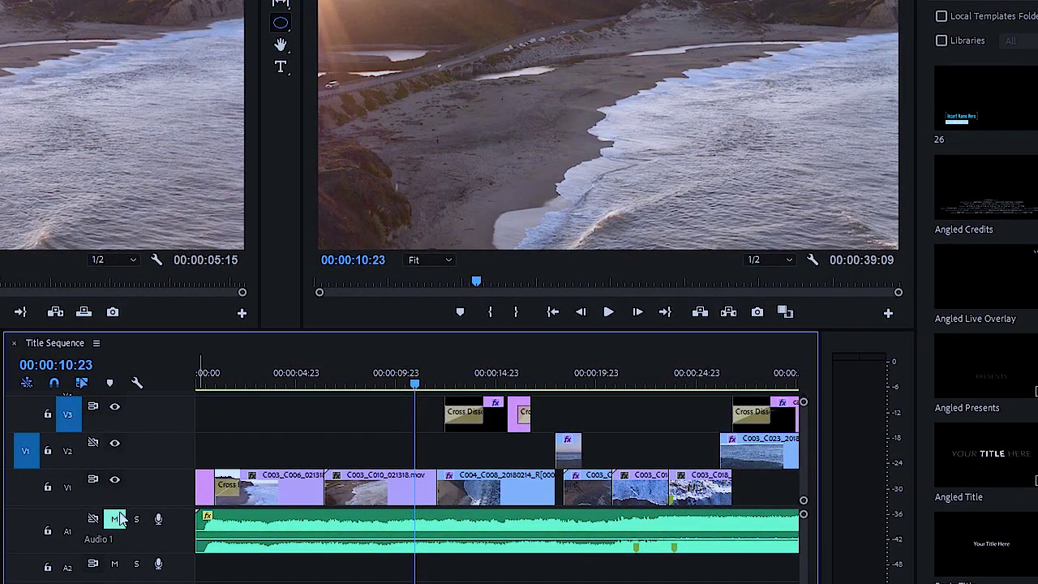
click(492, 376)
click(497, 418)
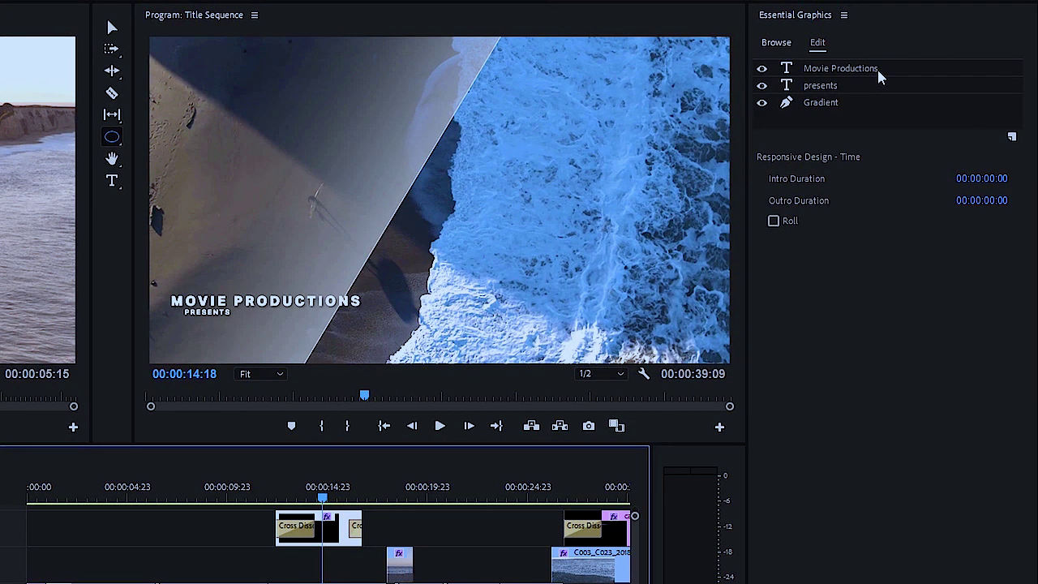
click(878, 68)
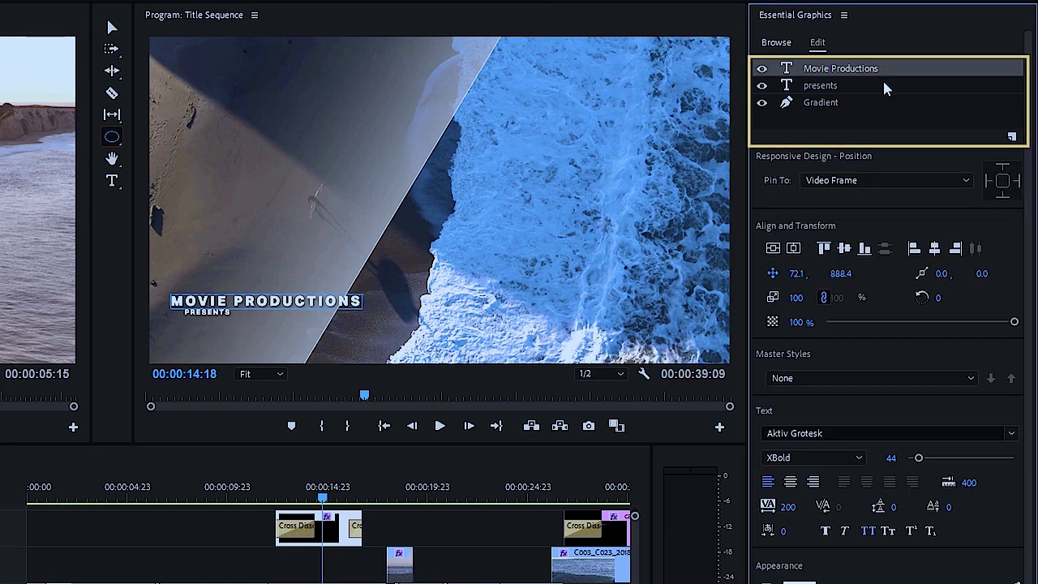
click(884, 86)
click(876, 100)
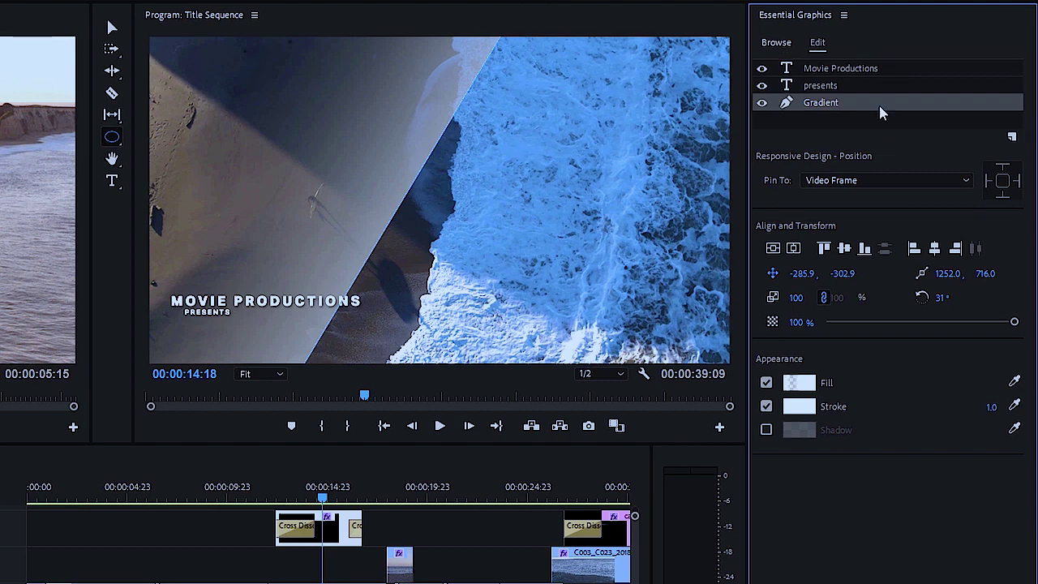
mouse_move(323, 498)
mouse_down()
mouse_move(287, 509)
mouse_move(359, 507)
mouse_move(328, 510)
mouse_up()
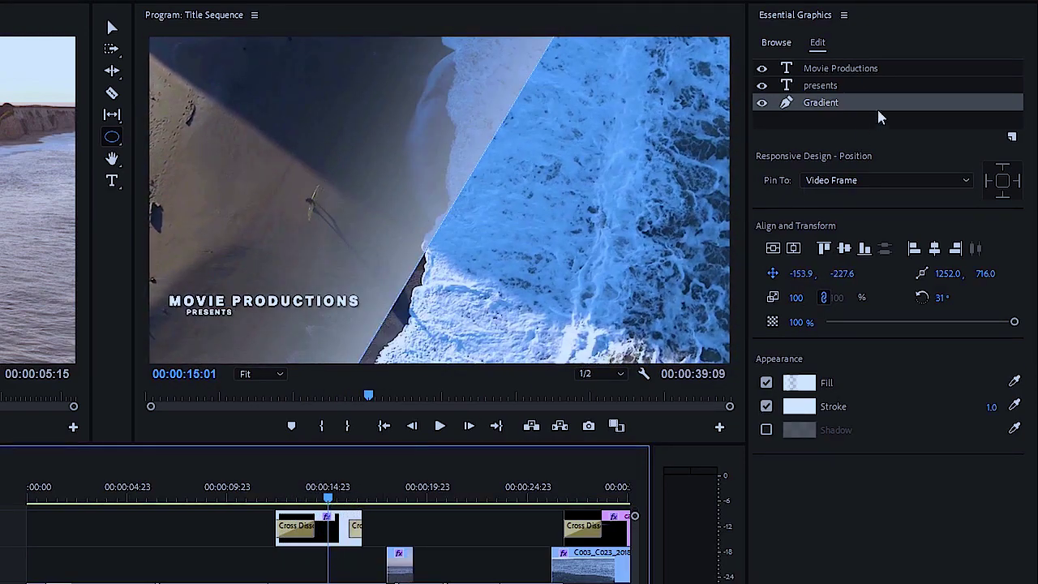
click(900, 68)
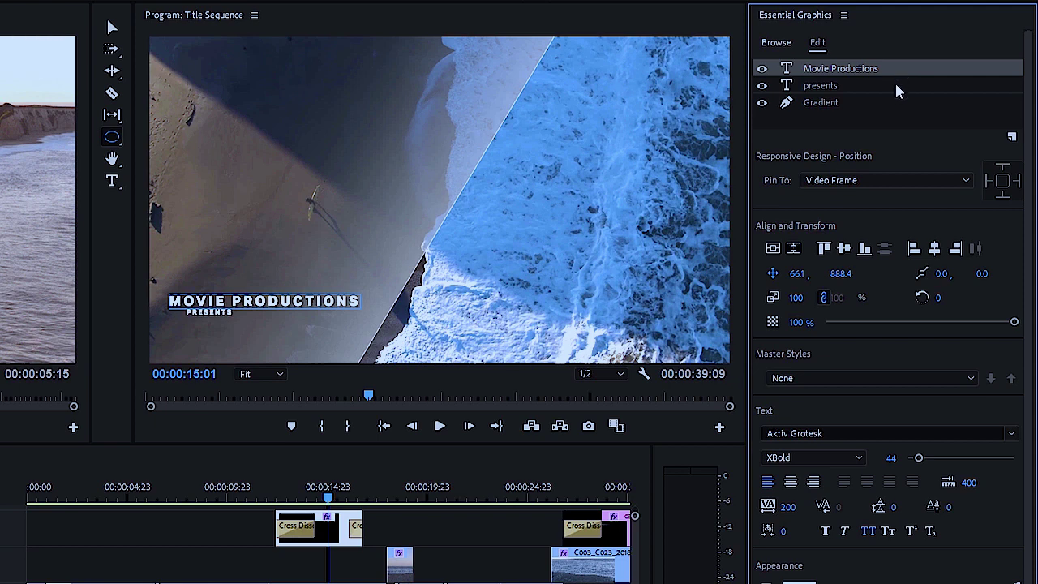
click(894, 85)
click(887, 101)
click(845, 117)
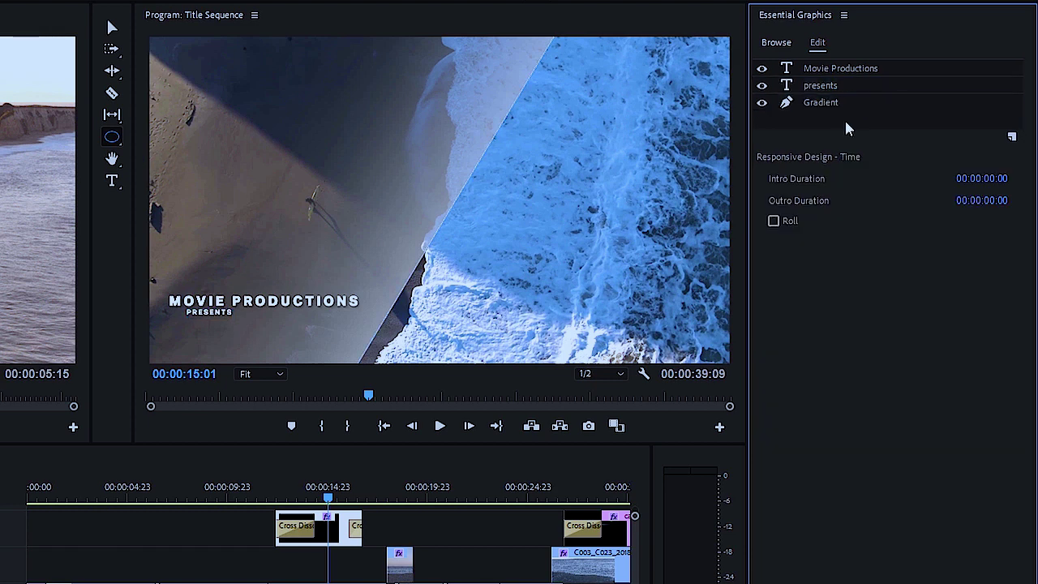
click(112, 29)
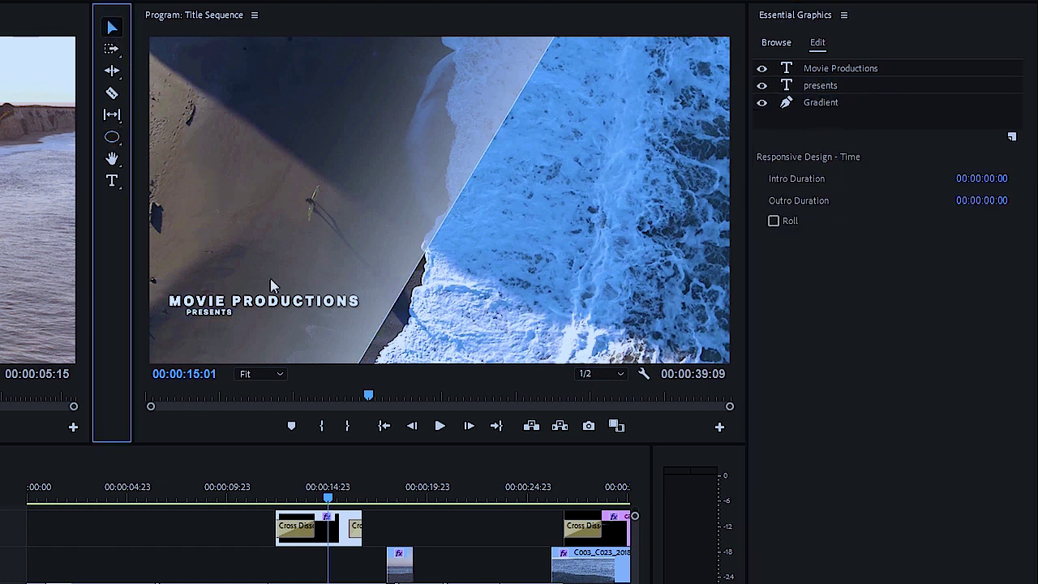
click(276, 301)
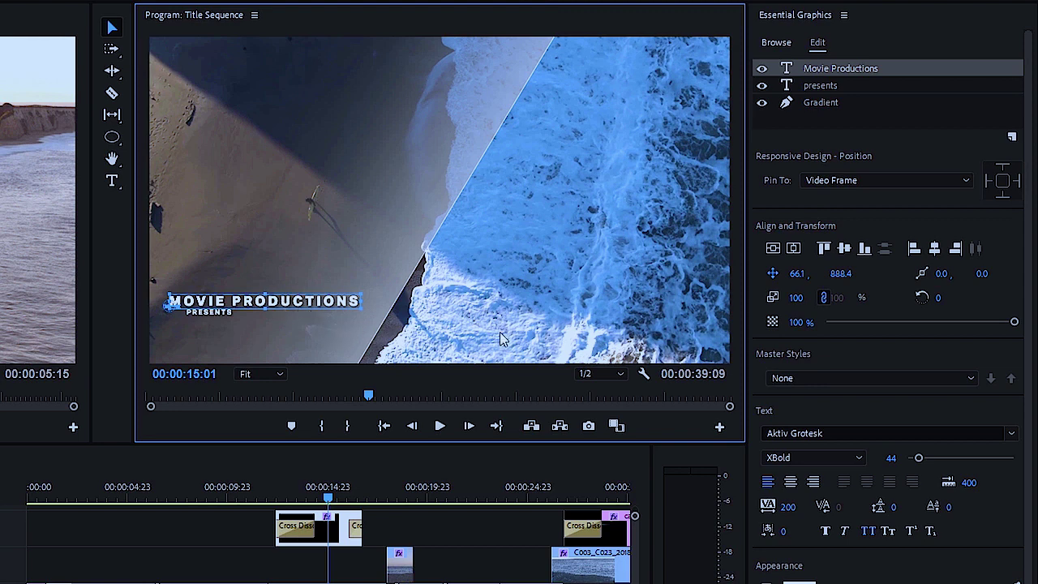
click(1013, 434)
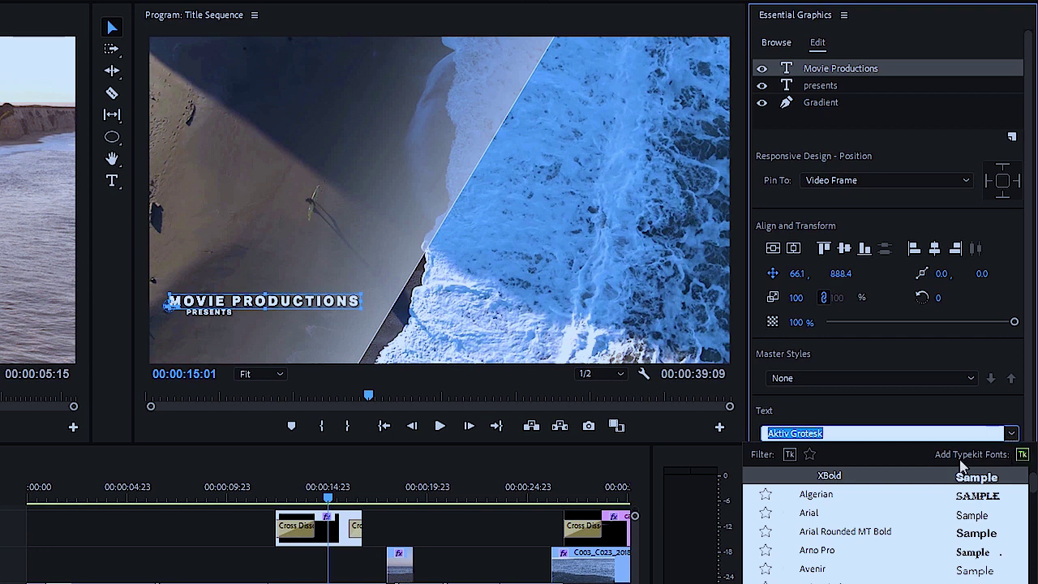
click(979, 430)
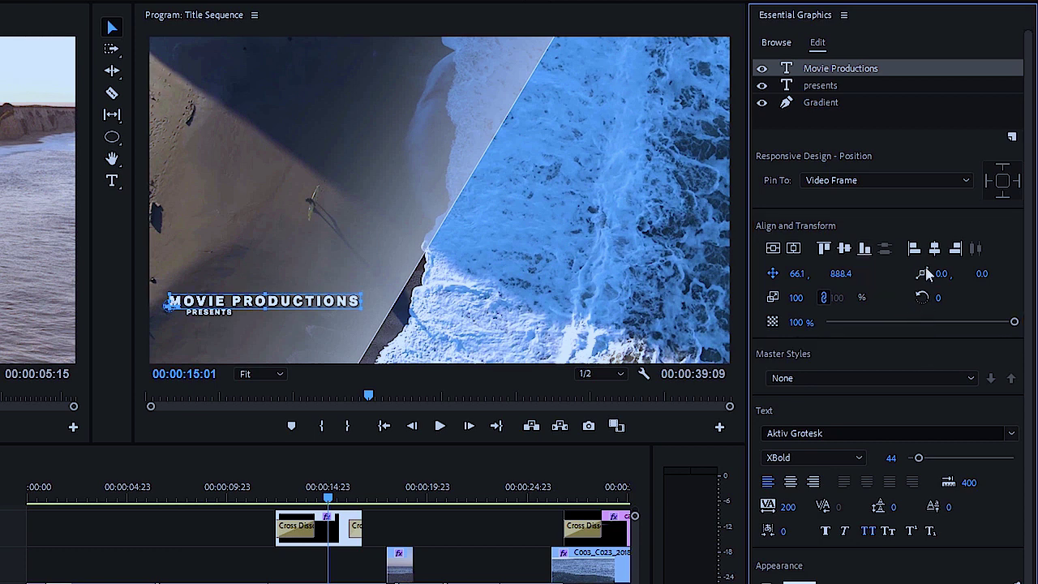
shift+click(860, 85)
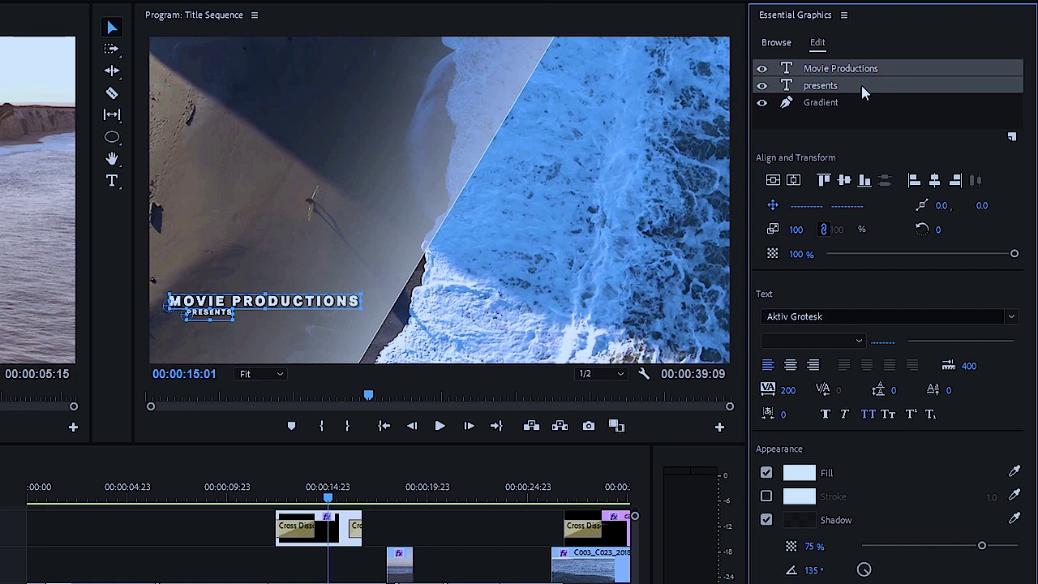
click(890, 67)
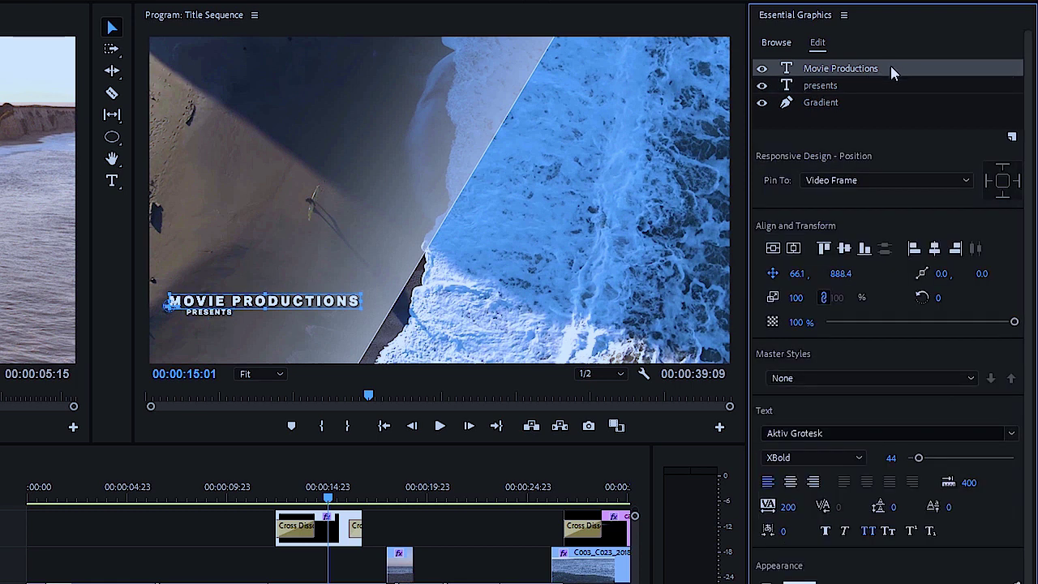
key(Delete)
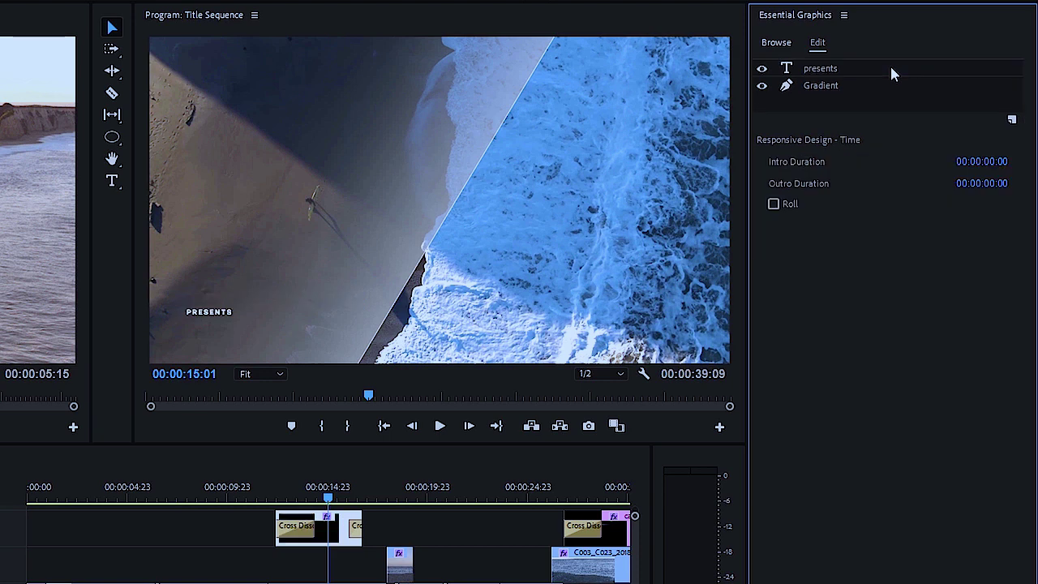
key(ctrl+z)
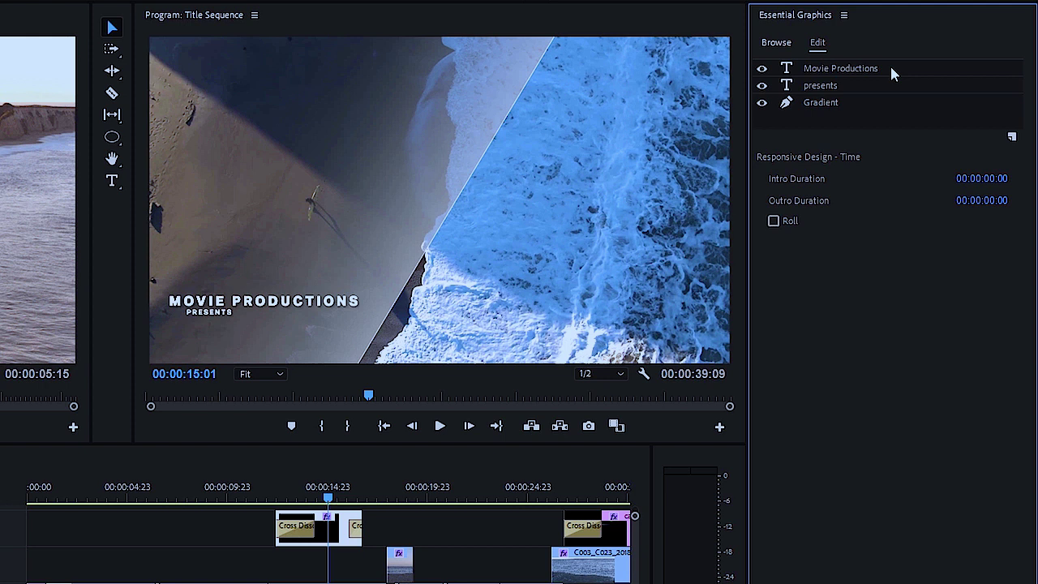
click(894, 72)
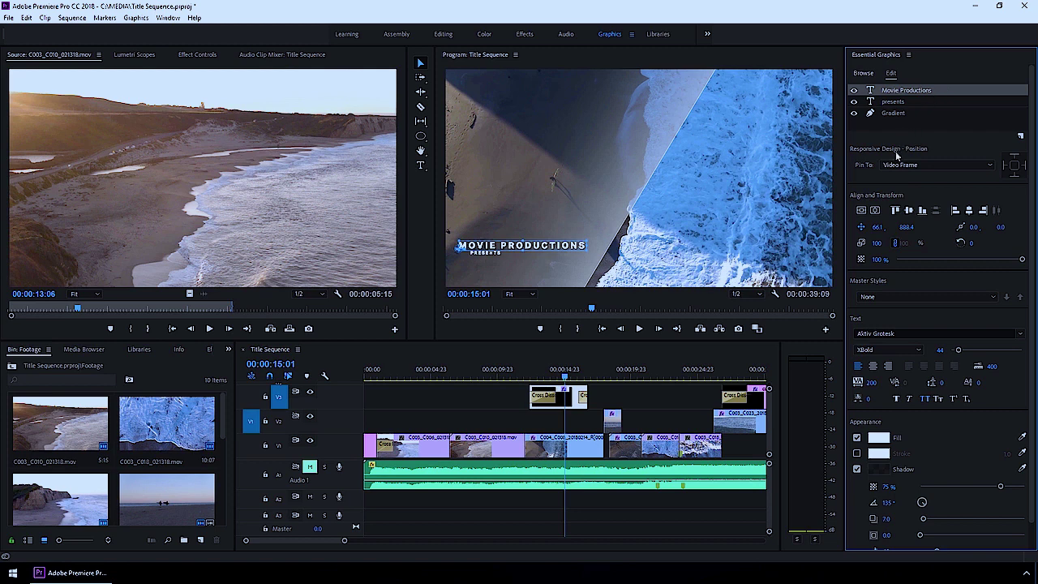
click(27, 18)
mouse_move(119, 334)
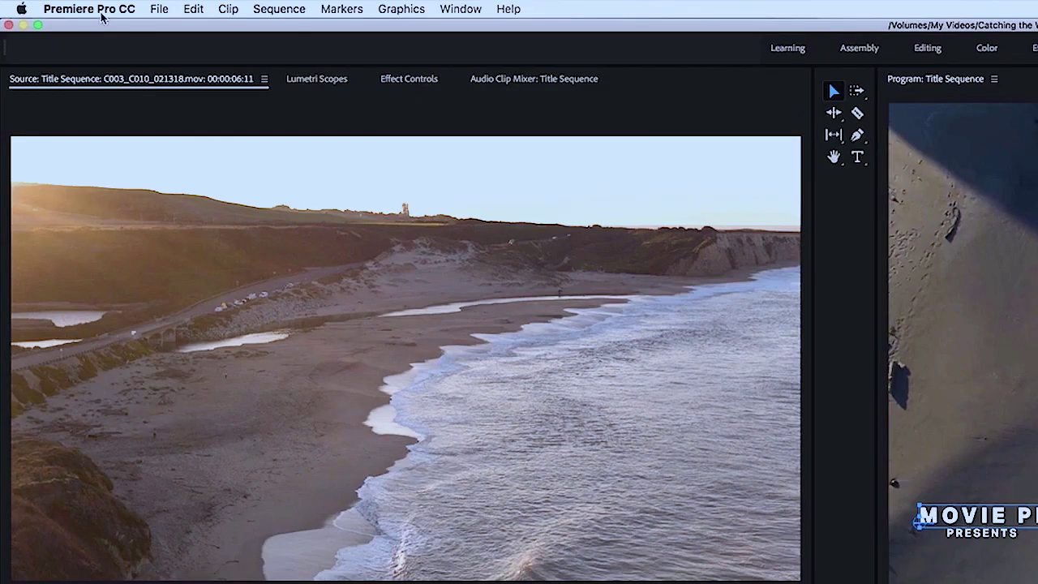
click(99, 10)
mouse_move(110, 52)
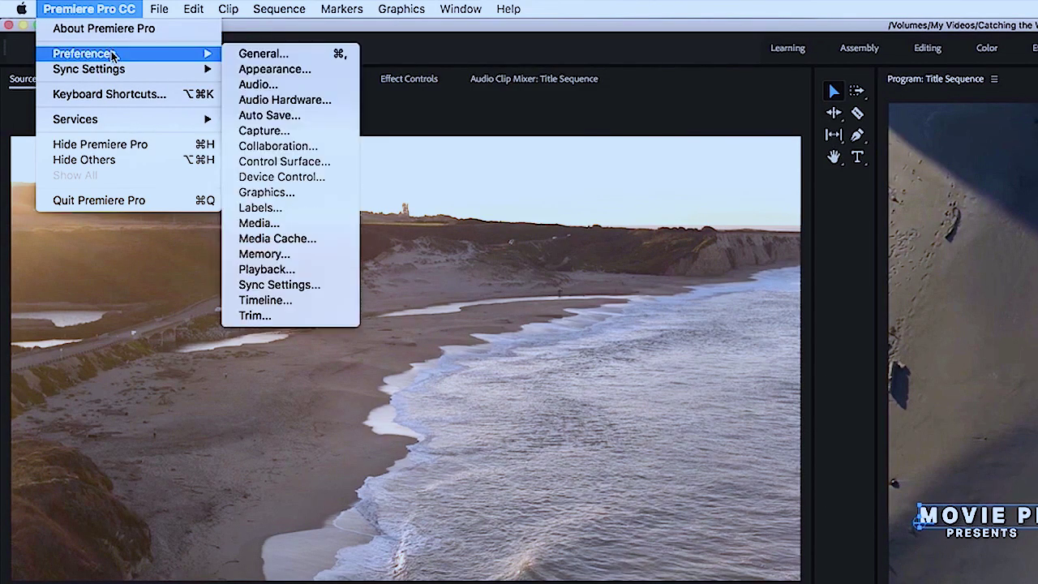
click(297, 300)
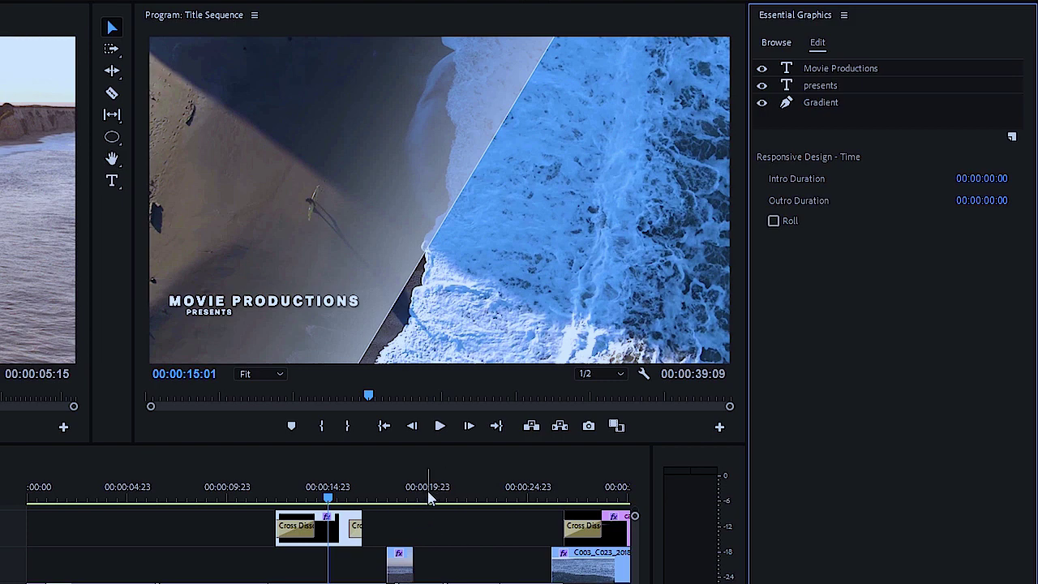
Add a horizontal TWO SURFERS text layer on the two surfers shot
drag(433, 492, 473, 495)
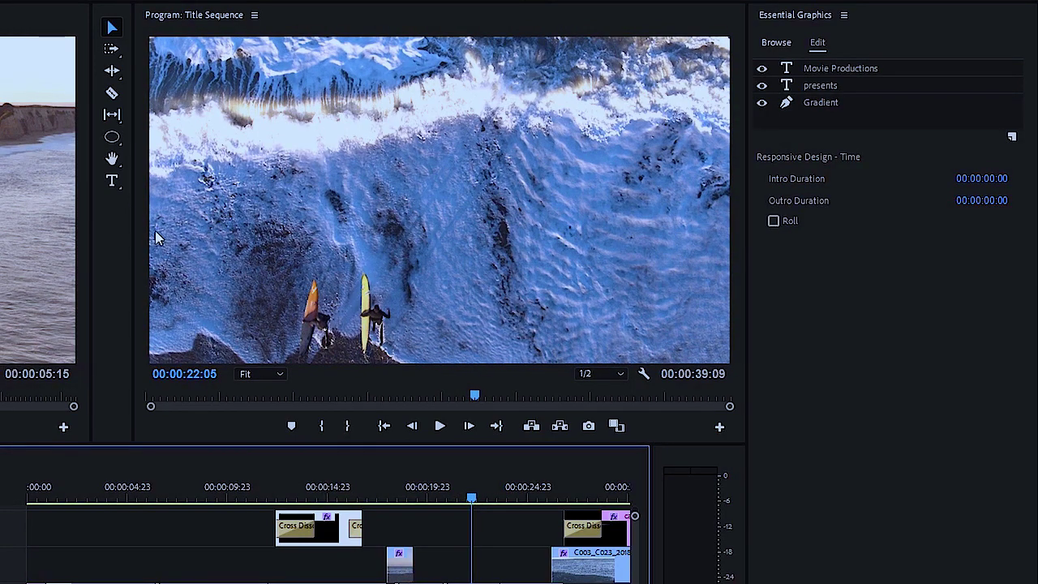
click(114, 179)
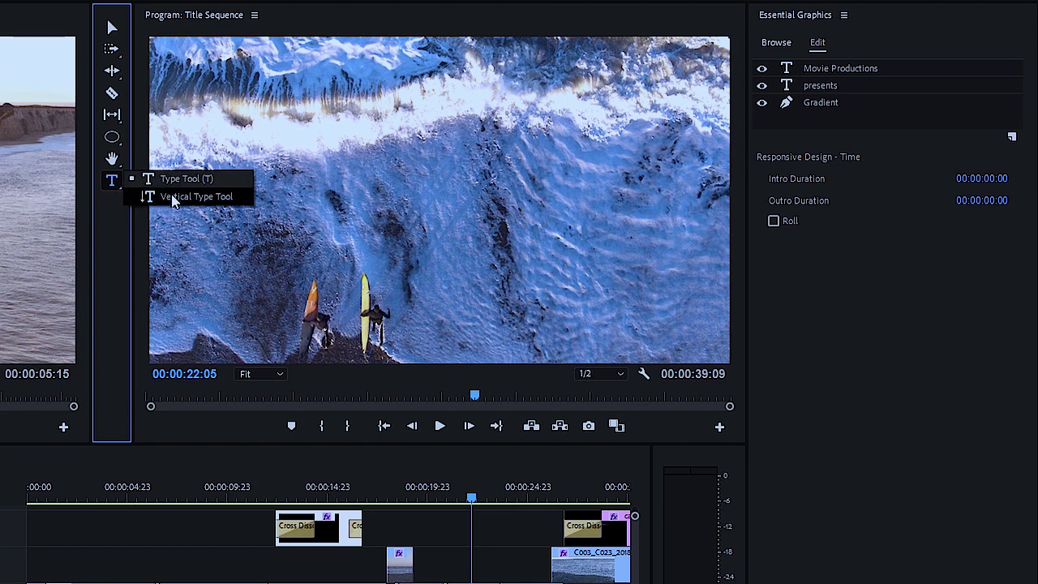
click(248, 180)
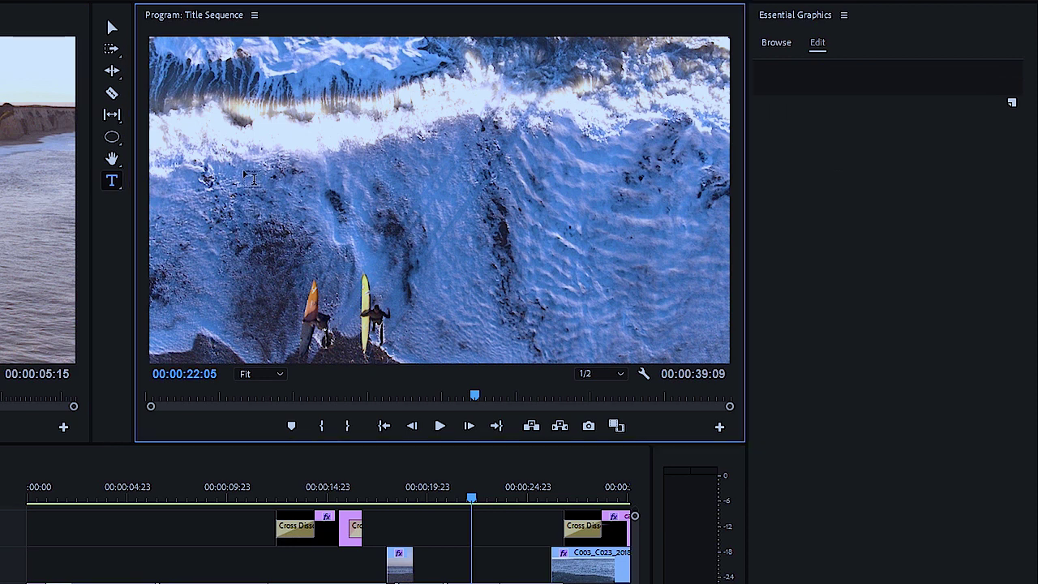
click(250, 179)
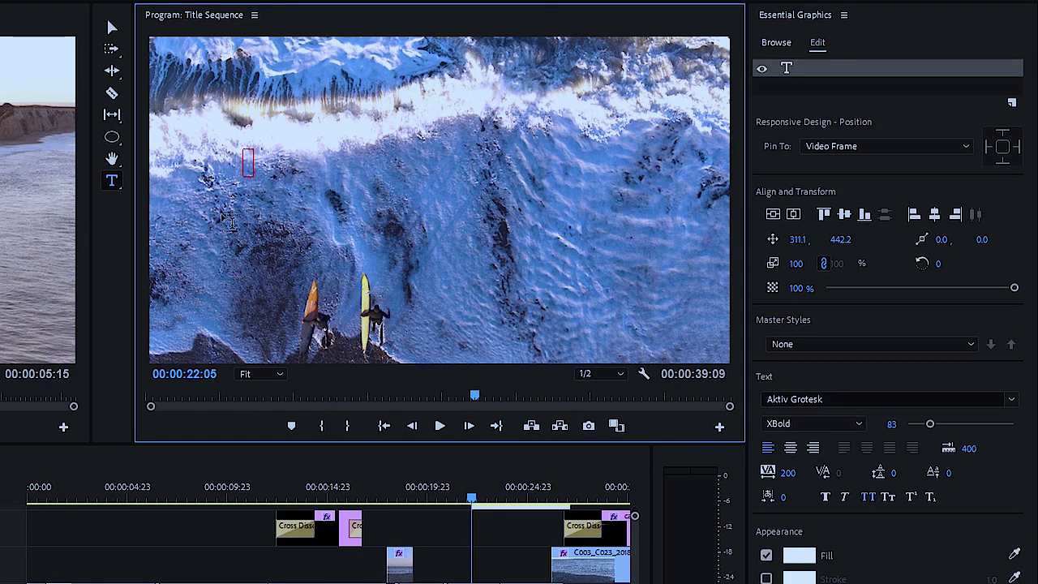
text(TWO SURFERS)
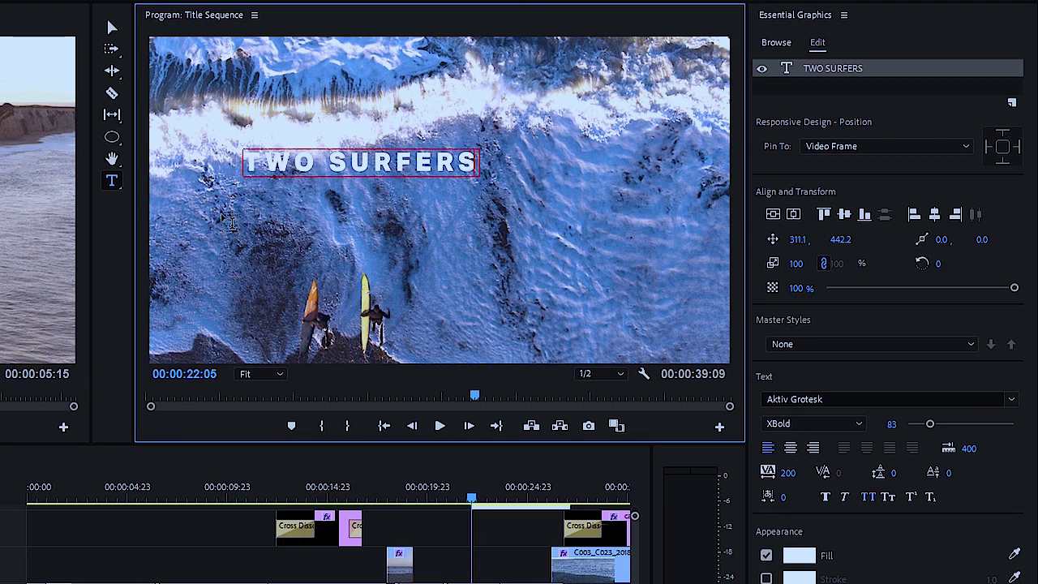
Move TWO SURFERS to 140.4, 779.1 and draw an empty text box at upper right
click(113, 29)
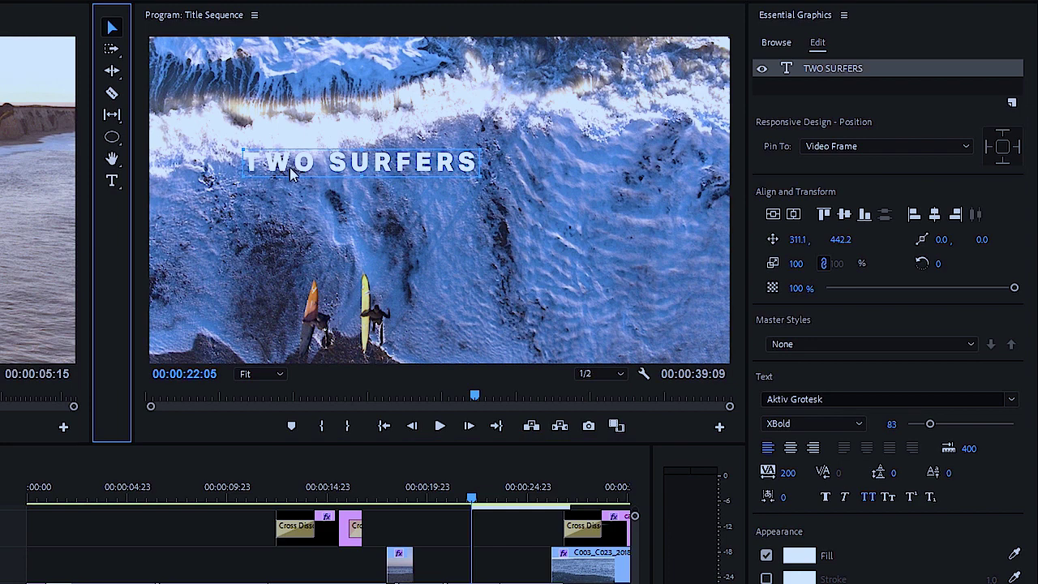
drag(294, 175, 239, 272)
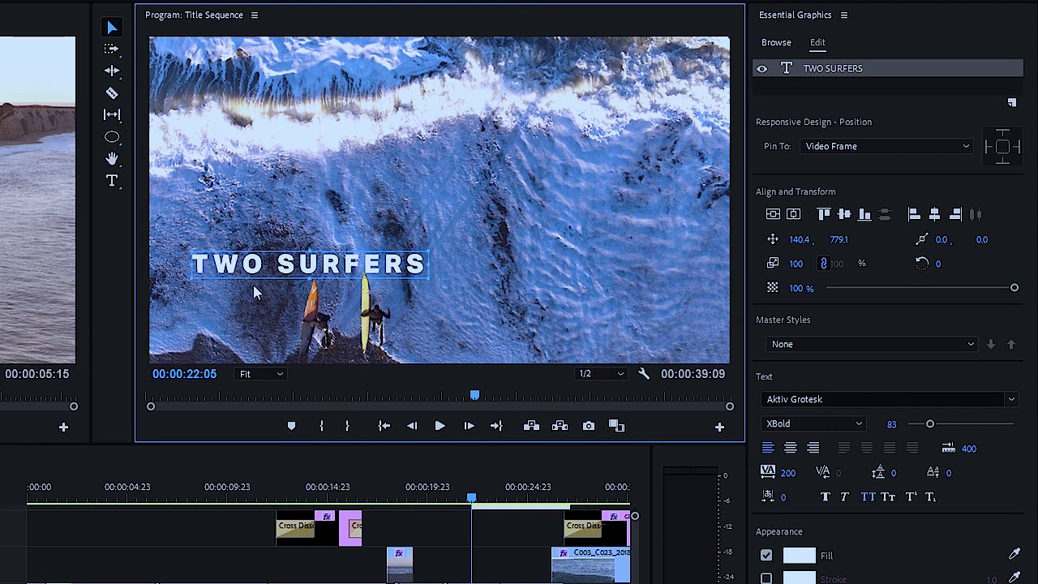
click(113, 181)
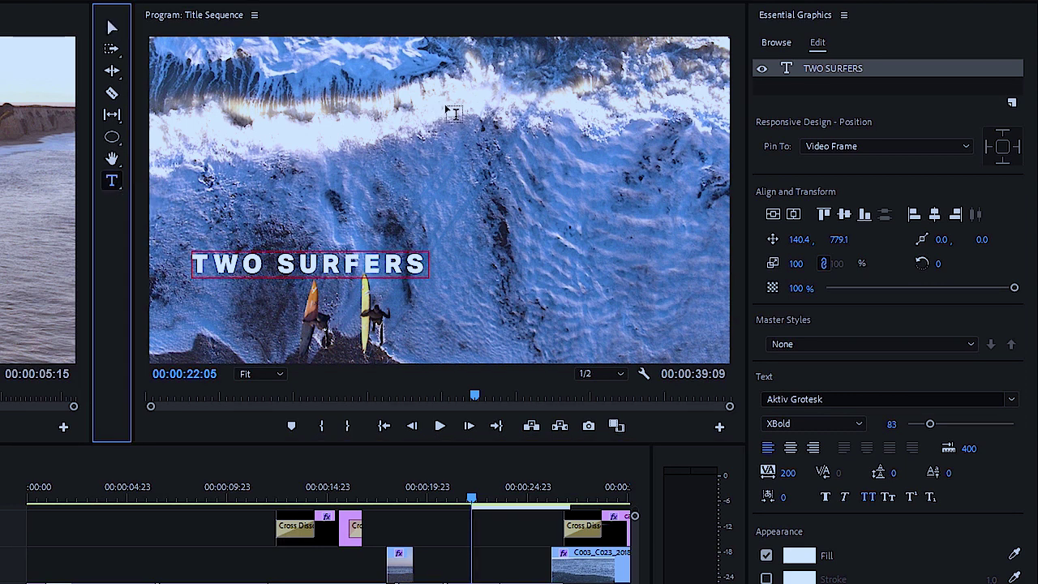
drag(445, 105, 657, 283)
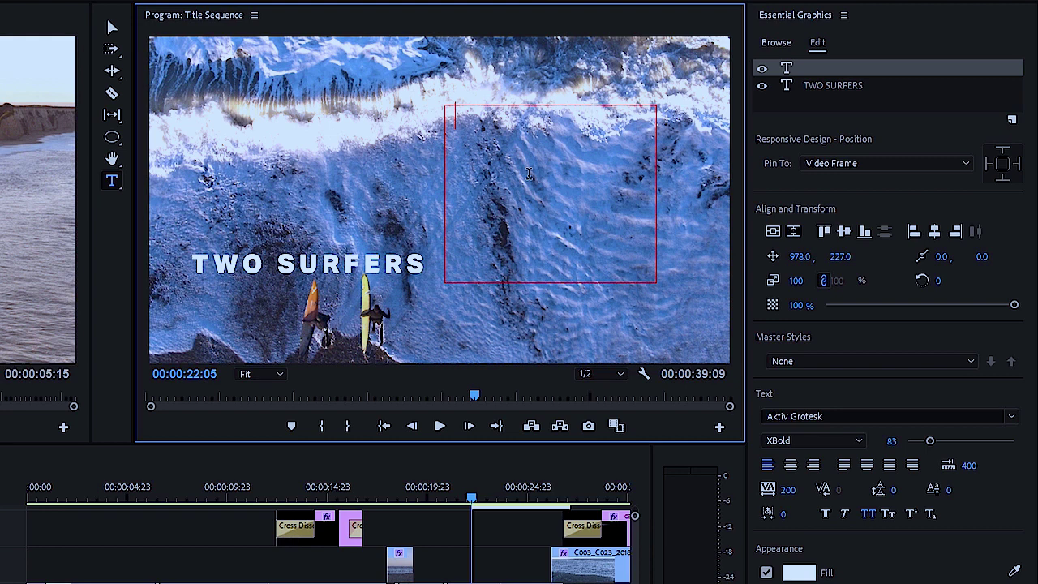
Type a sample sentence into the text box, then delete that text layer
text(This is some text that I am typing )
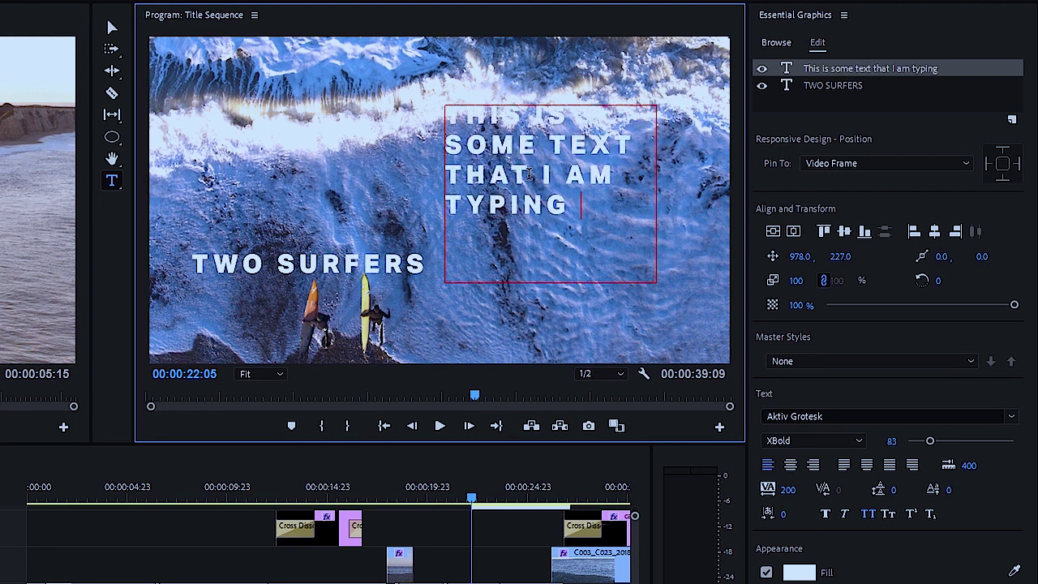
text(inside a text box -)
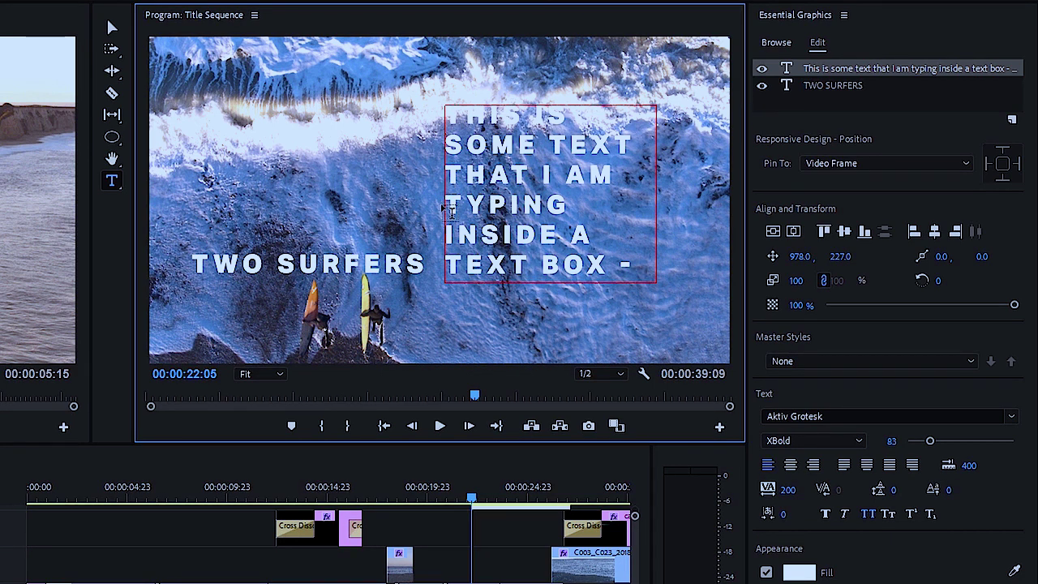
click(834, 69)
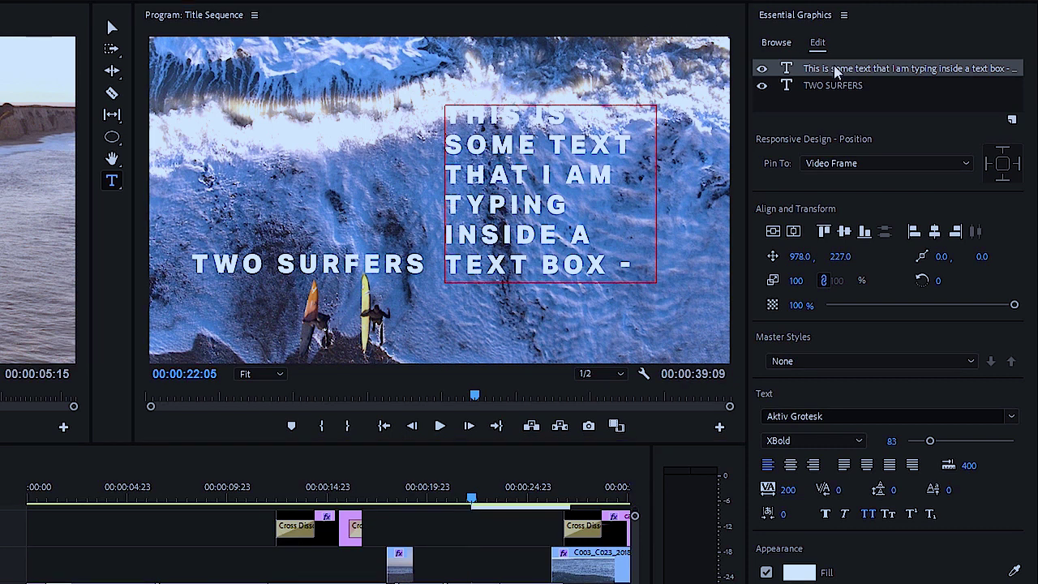
key(Delete)
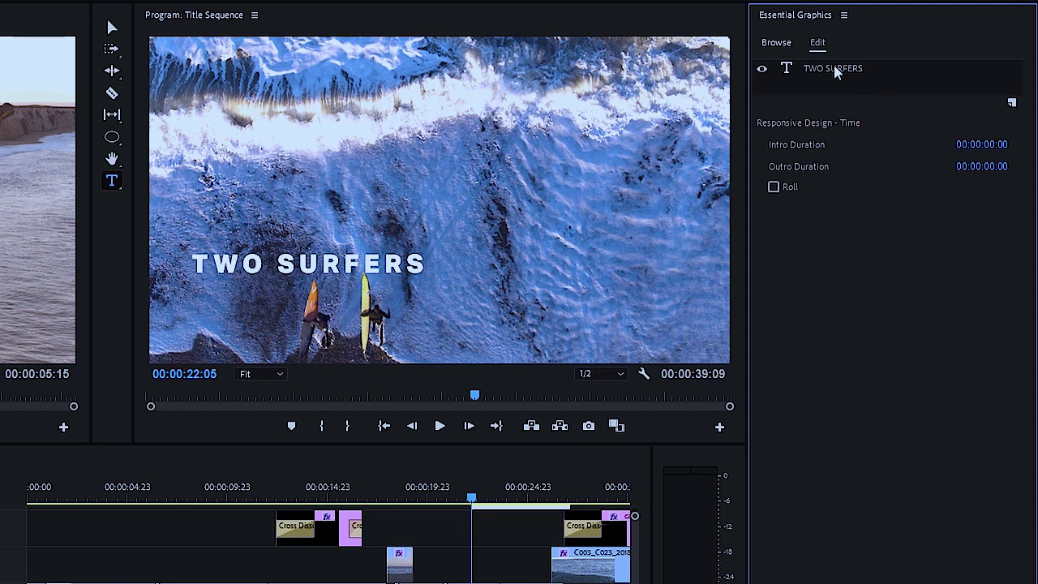
Select the TWO SURFERS layer to show its Aktiv Grotesk XBold, size 83 properties
click(833, 68)
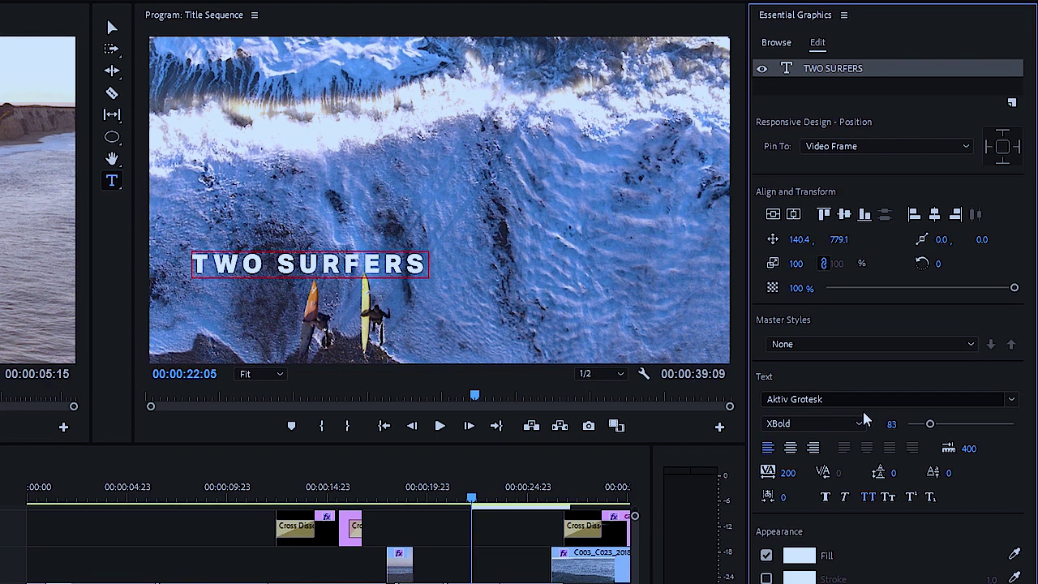
Raise the TWO SURFERS font size to 101, keeping the same font and tracking 200
click(1012, 400)
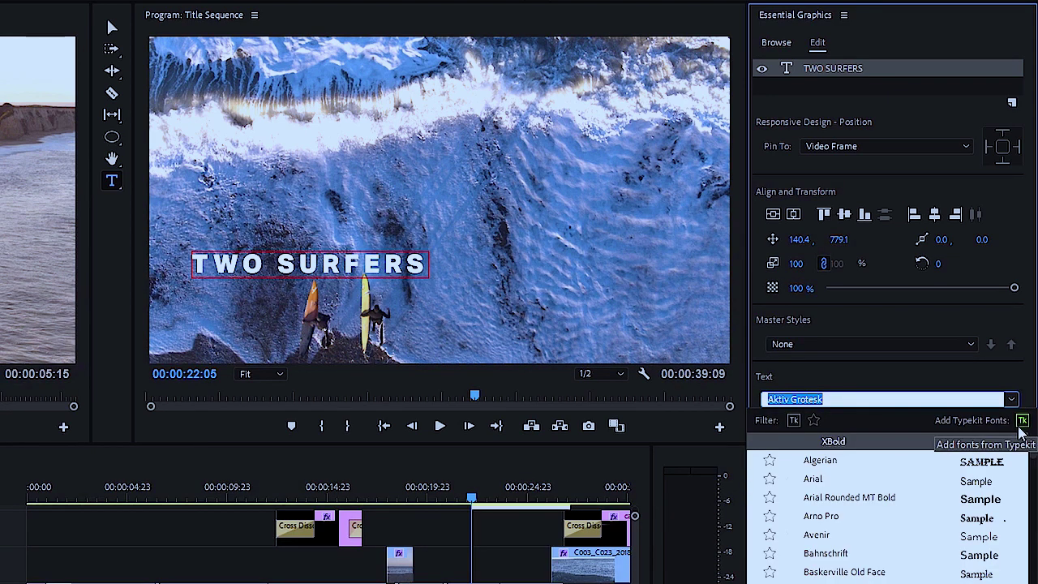
click(993, 383)
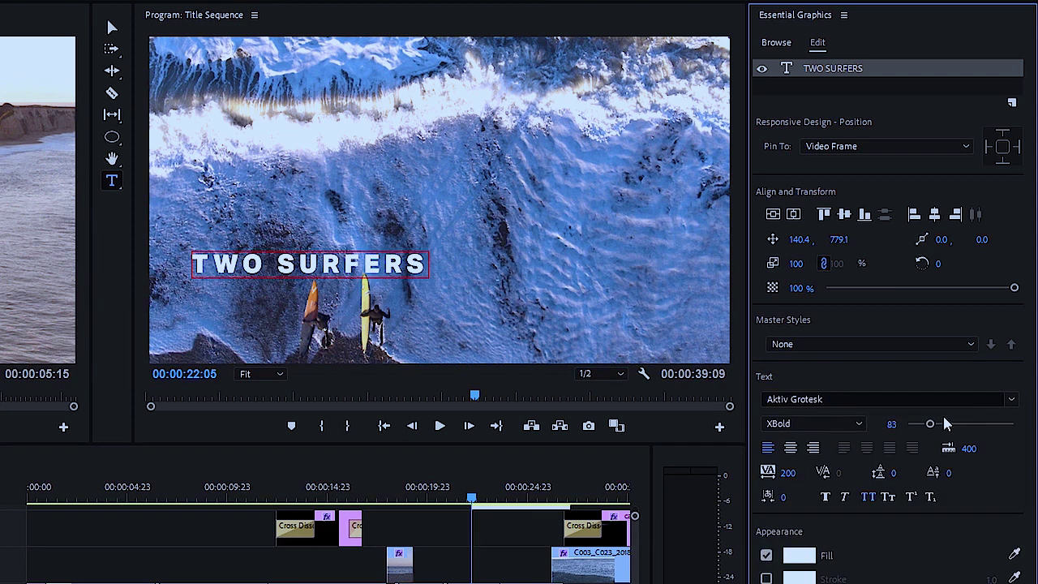
drag(931, 424, 933, 425)
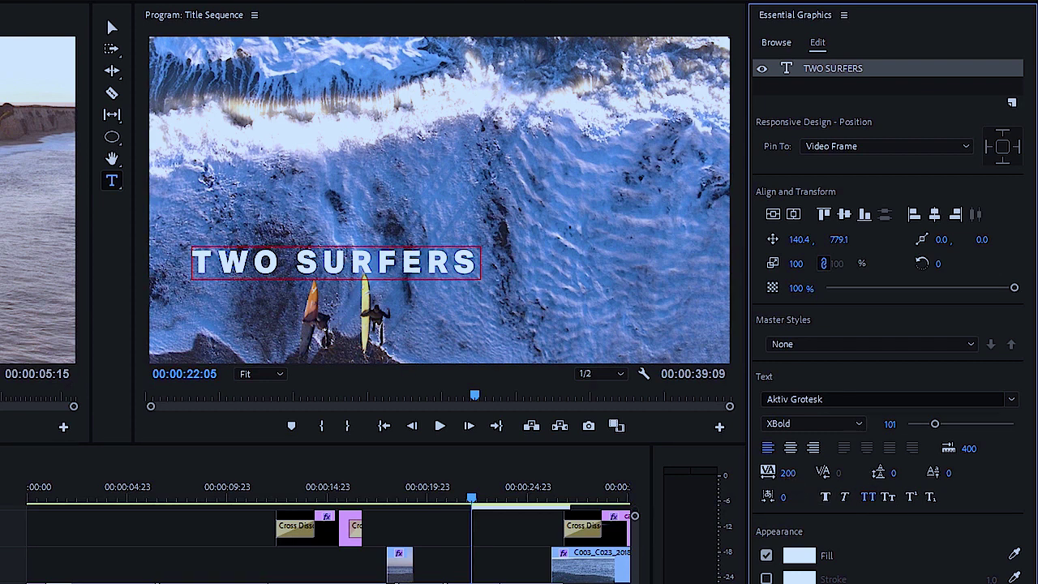
drag(788, 472, 1030, 472)
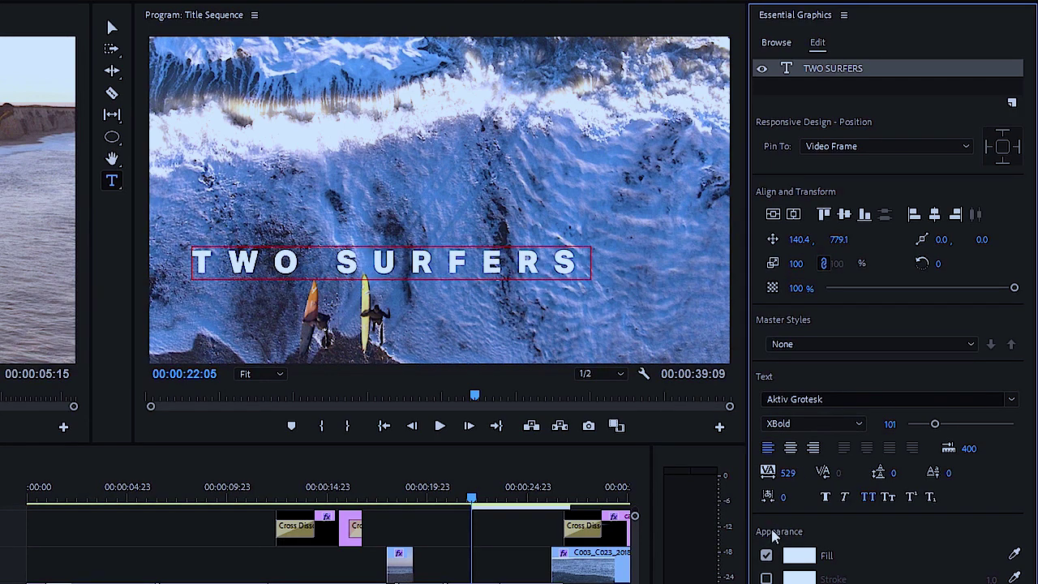
key(ctrl+z)
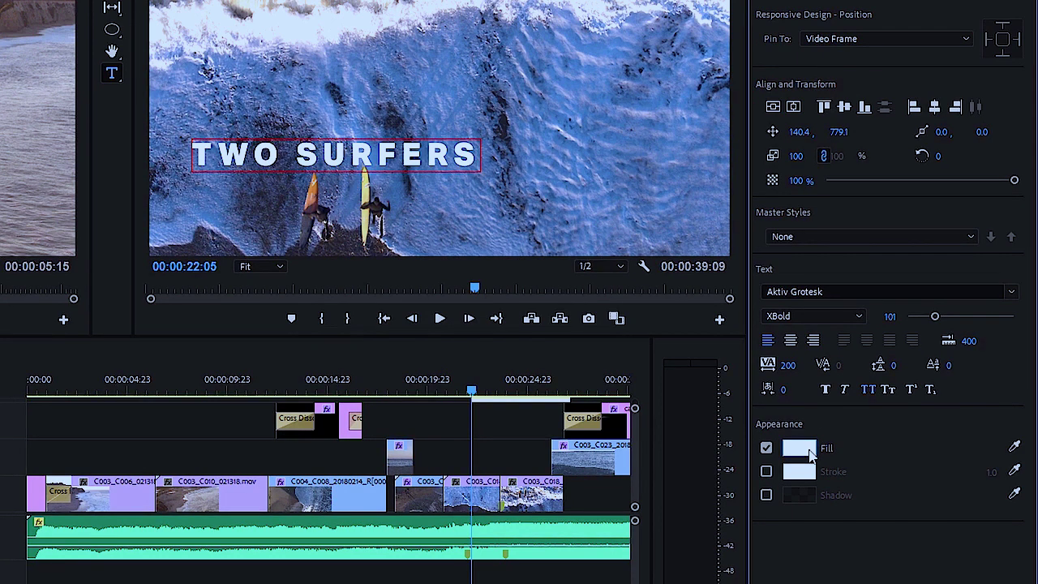
Leave the title without a stroke and add a 75%, 135° drop shadow
click(766, 472)
click(767, 472)
click(766, 495)
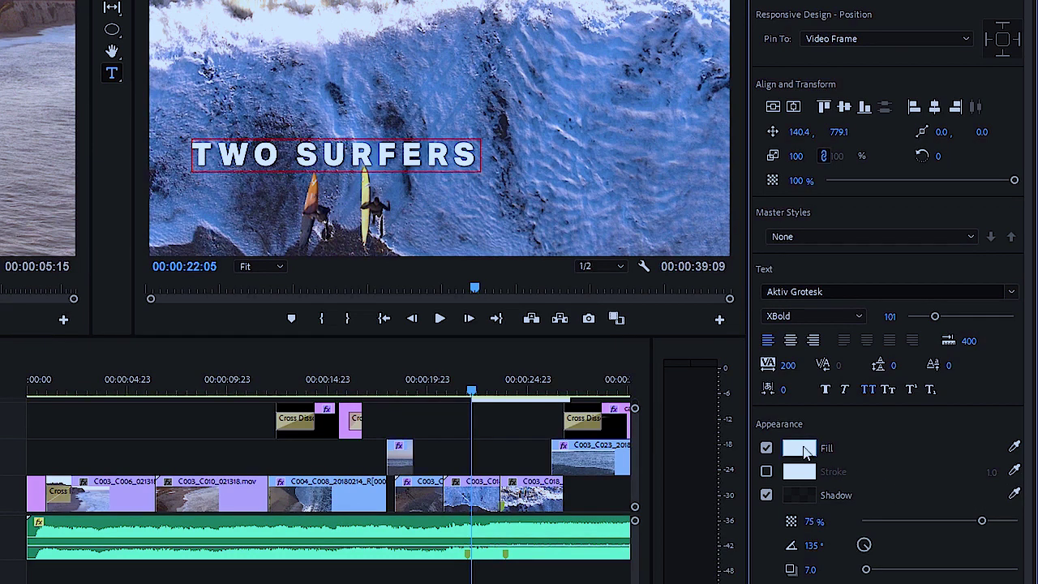
click(803, 450)
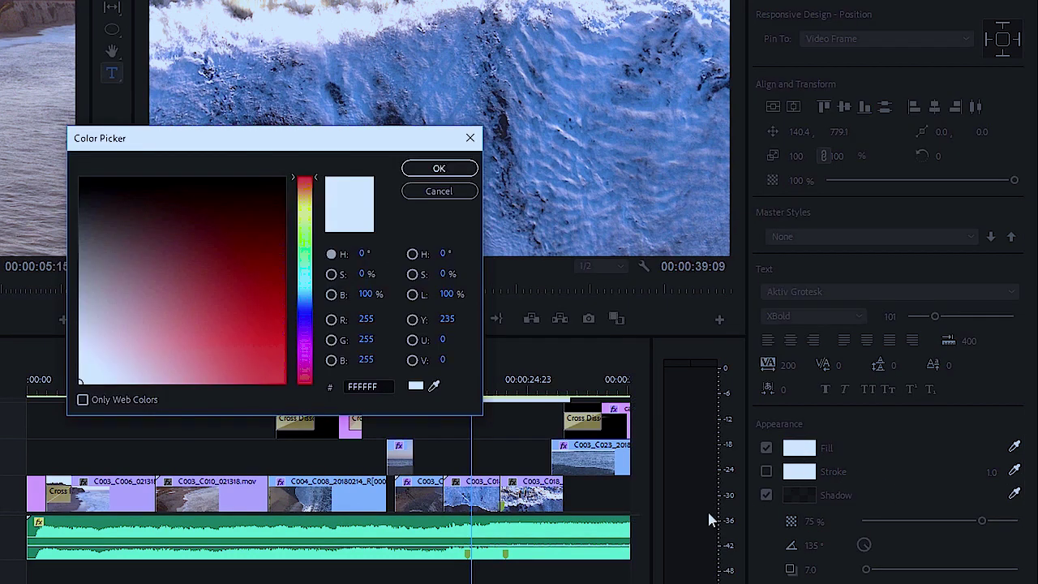
Fill TWO SURFERS with dark gold 86550E and return to the opening title at 00:00:15:01
click(307, 198)
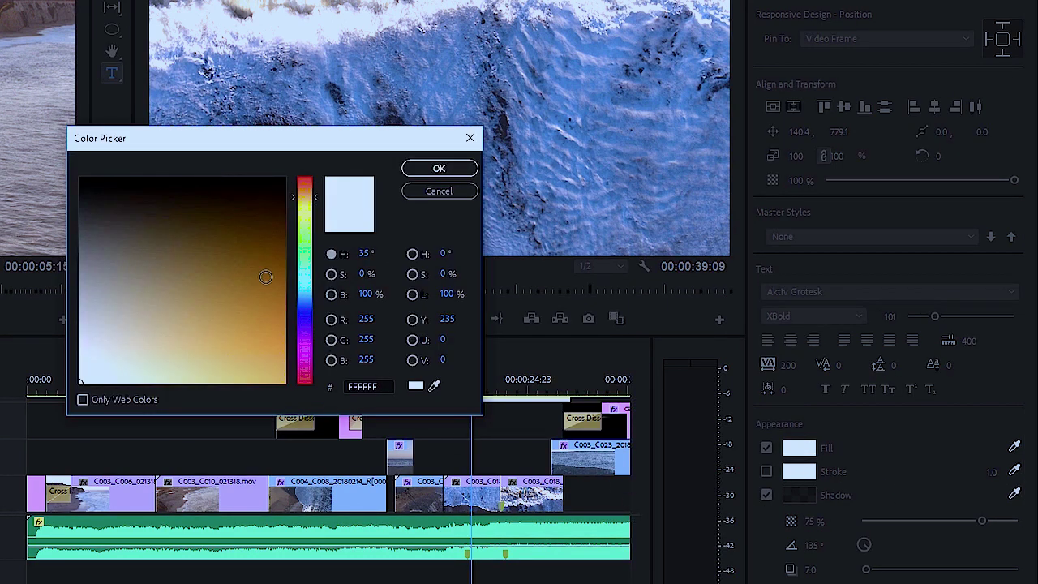
click(263, 285)
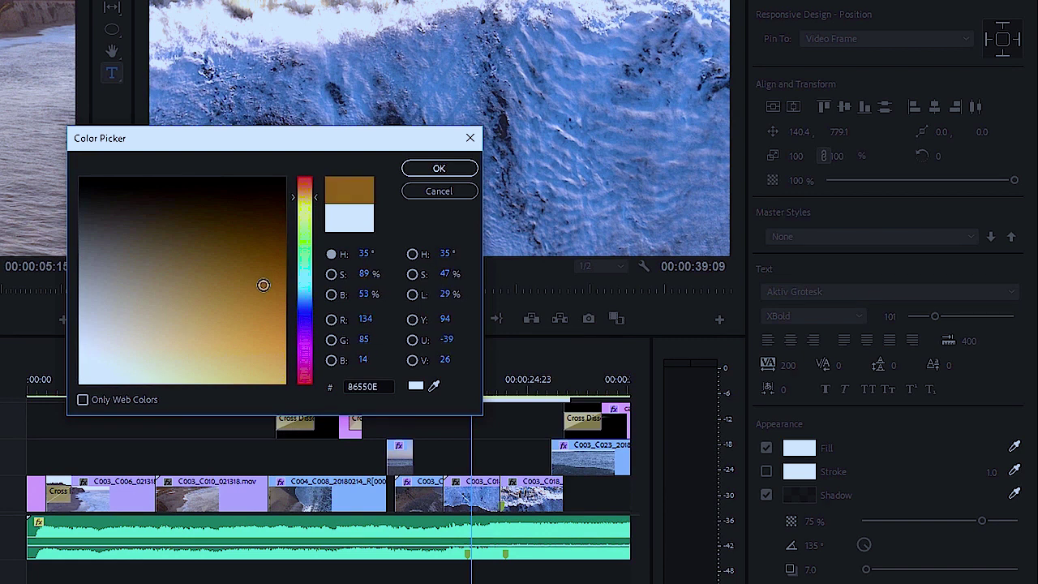
click(436, 169)
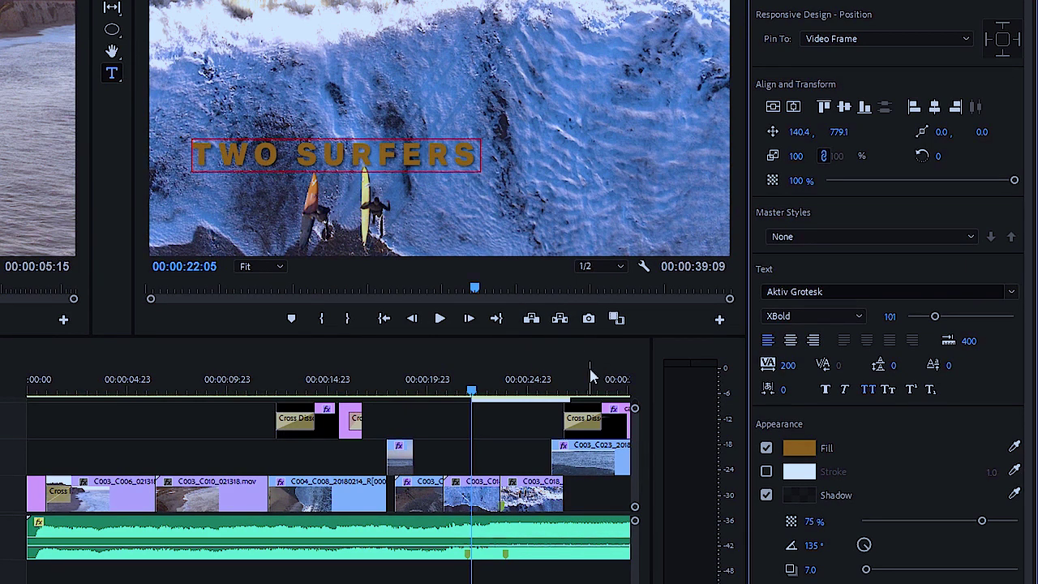
click(329, 392)
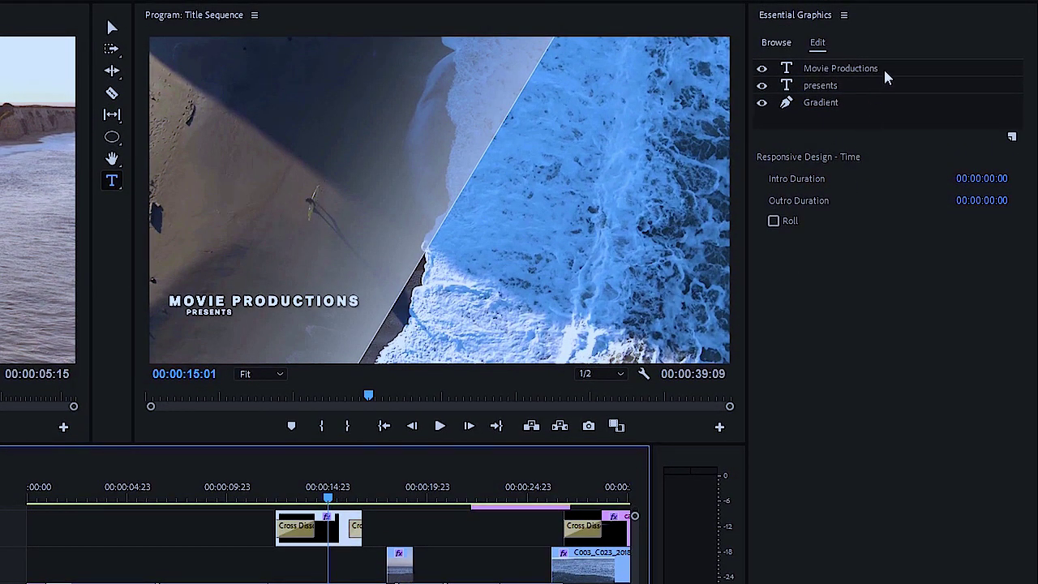
Create a 'Larger Text' master text style from the Movie Productions layer
click(883, 66)
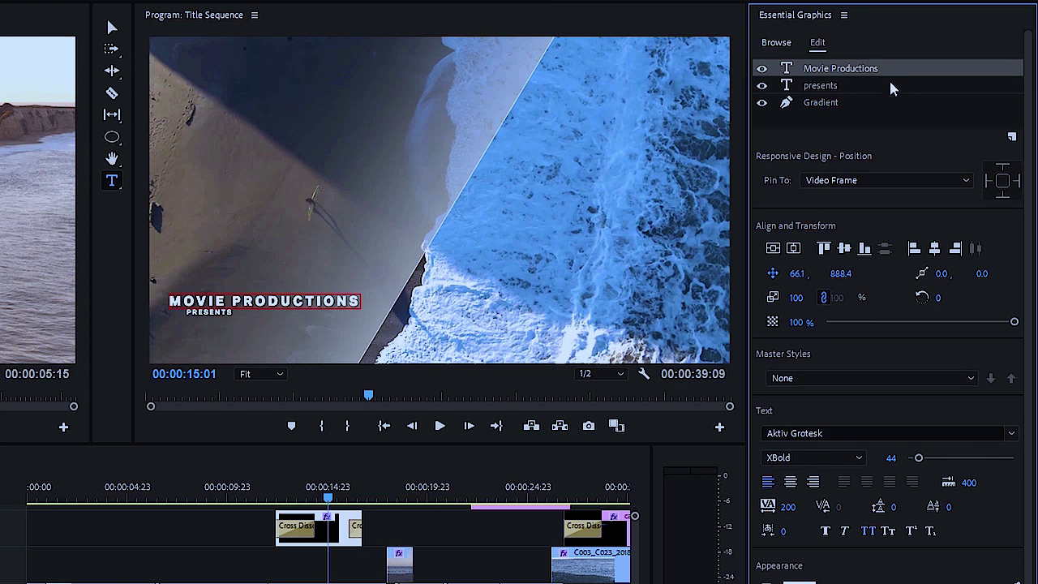
click(966, 377)
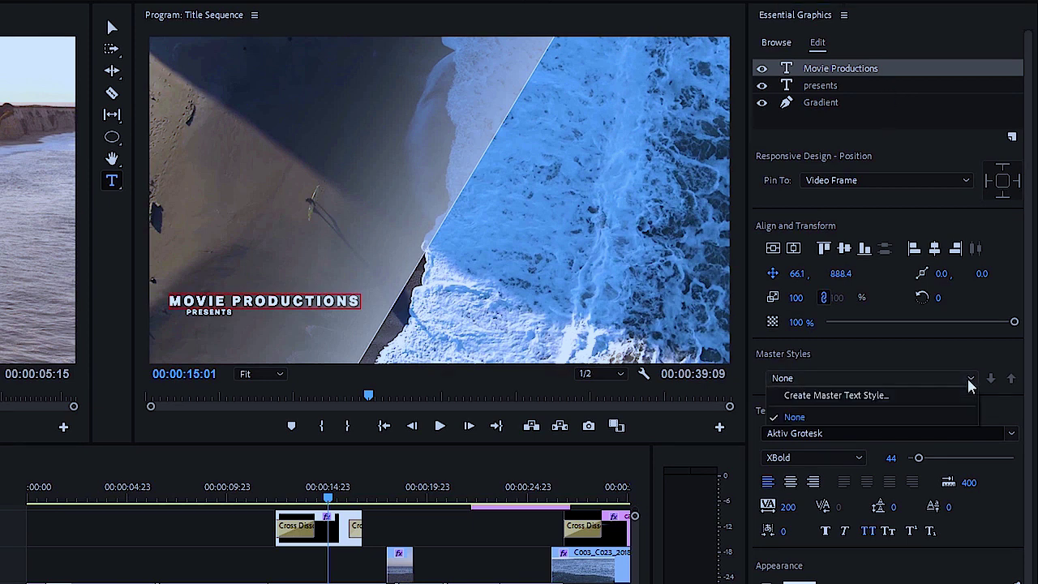
click(872, 397)
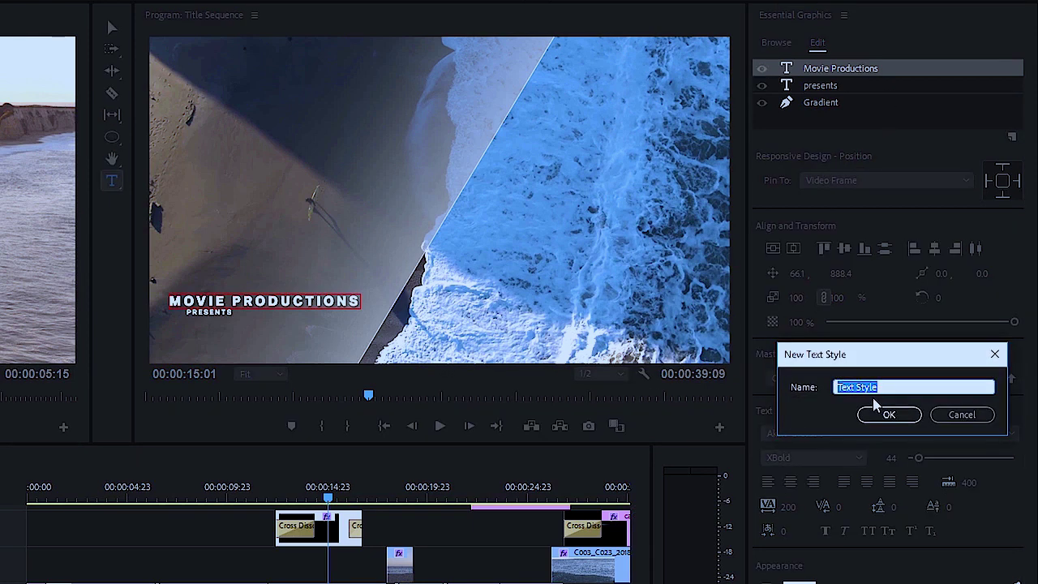
text(Larger Text)
click(904, 415)
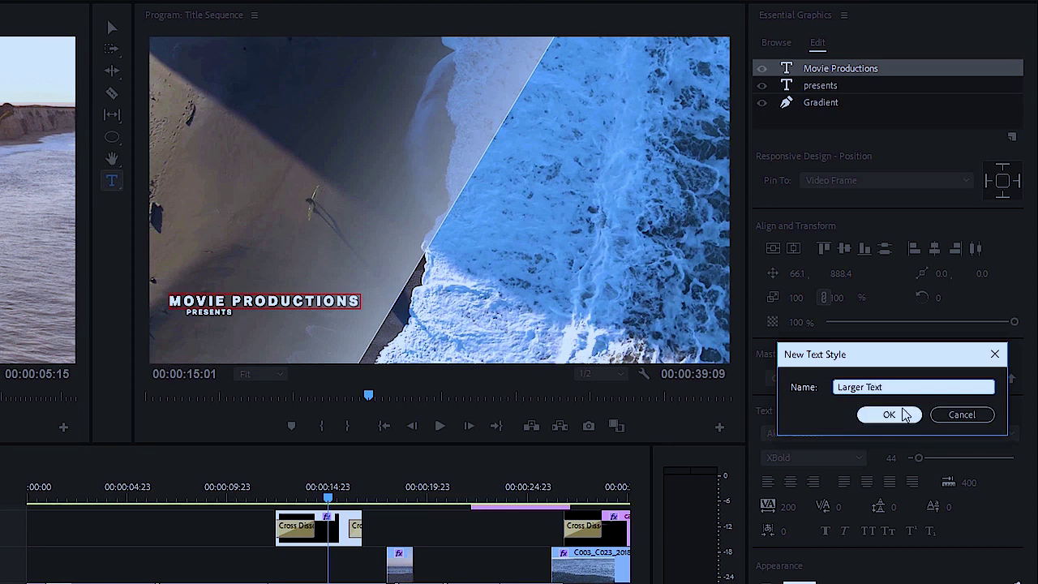
Create a 'Smaller Text' master text style from the presents layer
click(829, 87)
click(968, 378)
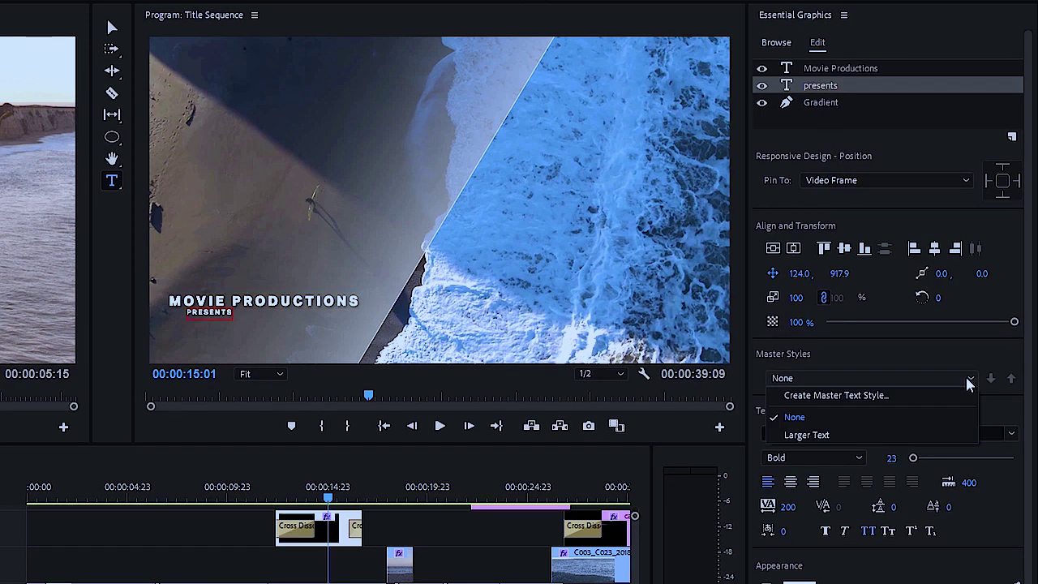
click(904, 396)
text(S)
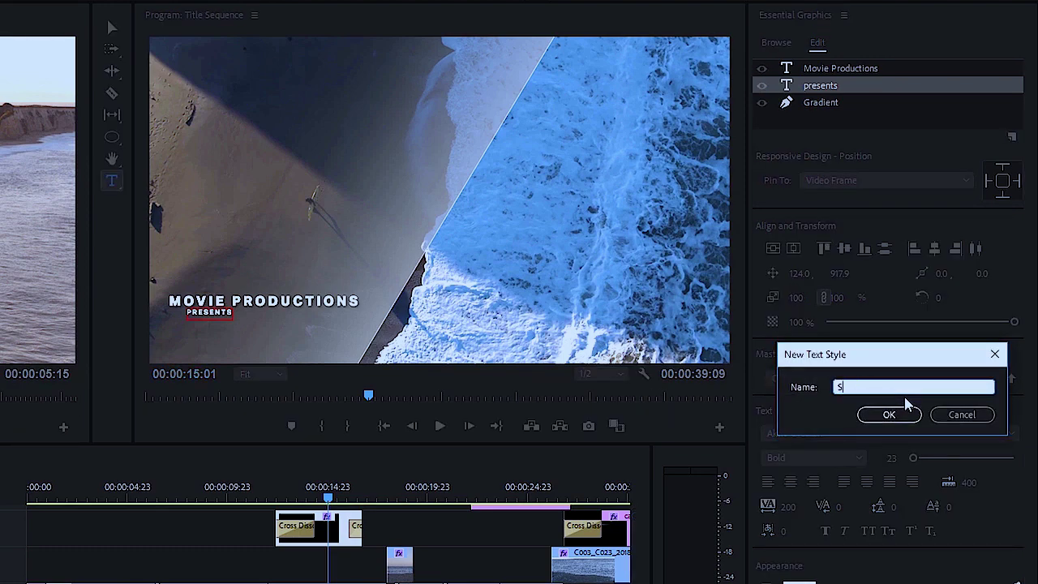
text(maller Text)
key(Return)
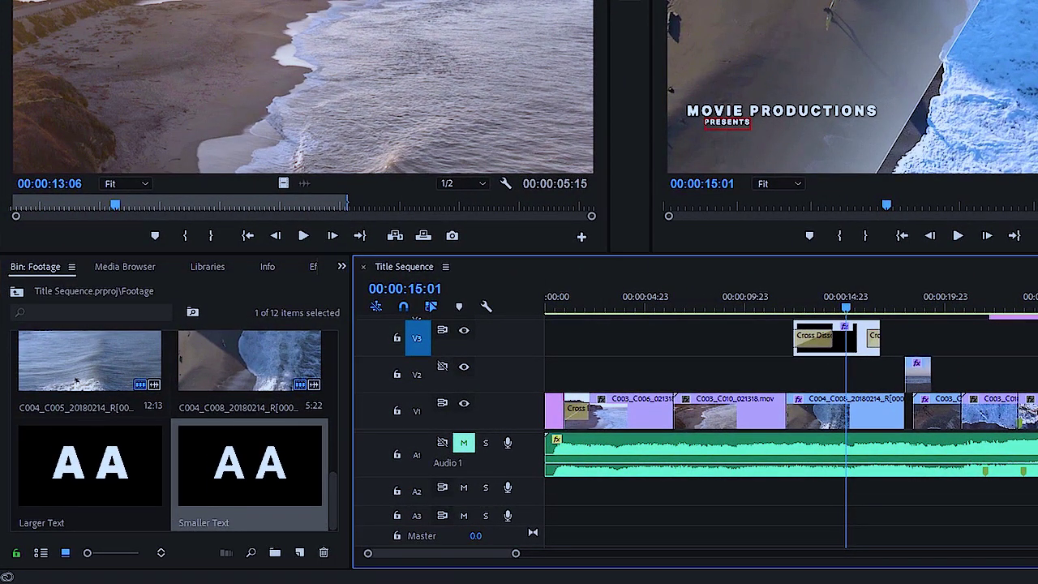
Apply the Larger Text master style to the TWO SURFERS title
scroll(730, 373, up, 2)
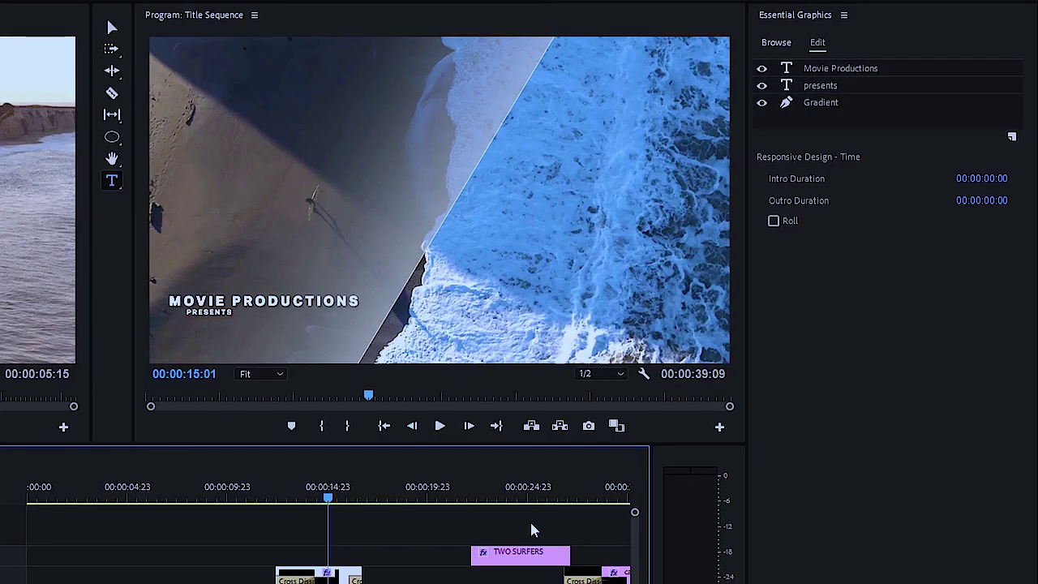
drag(511, 493, 496, 496)
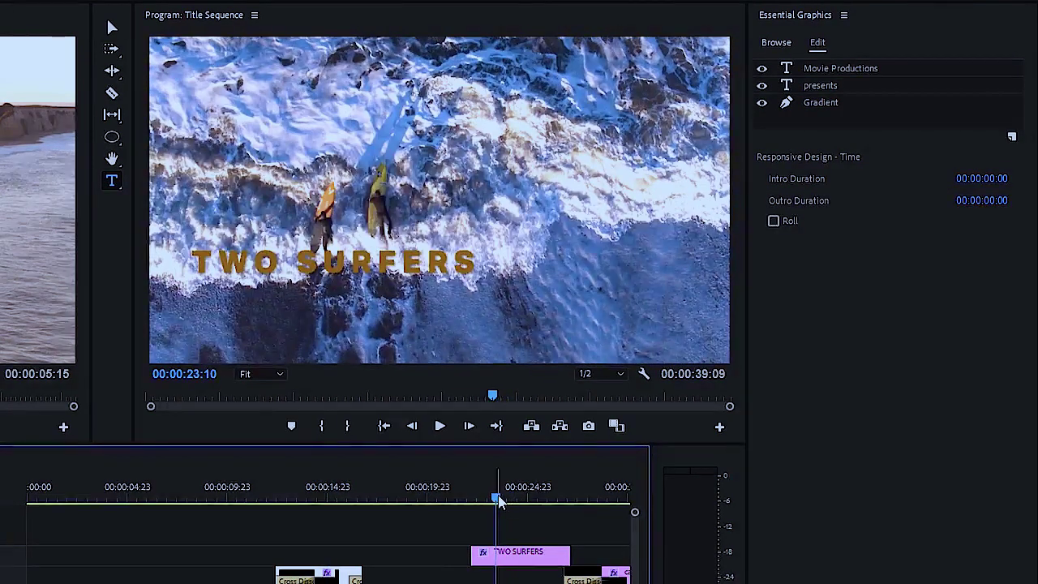
click(508, 561)
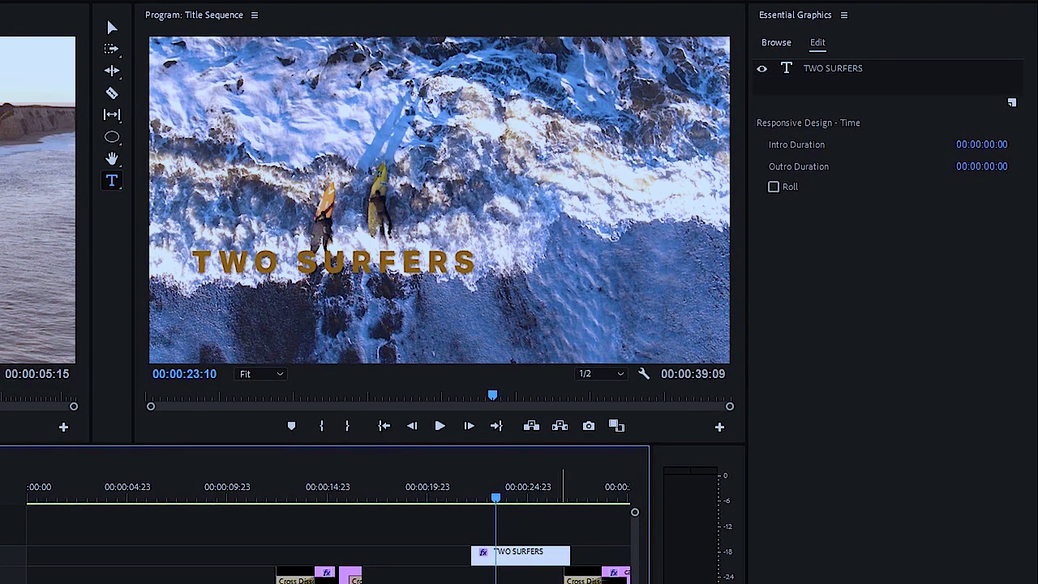
click(842, 67)
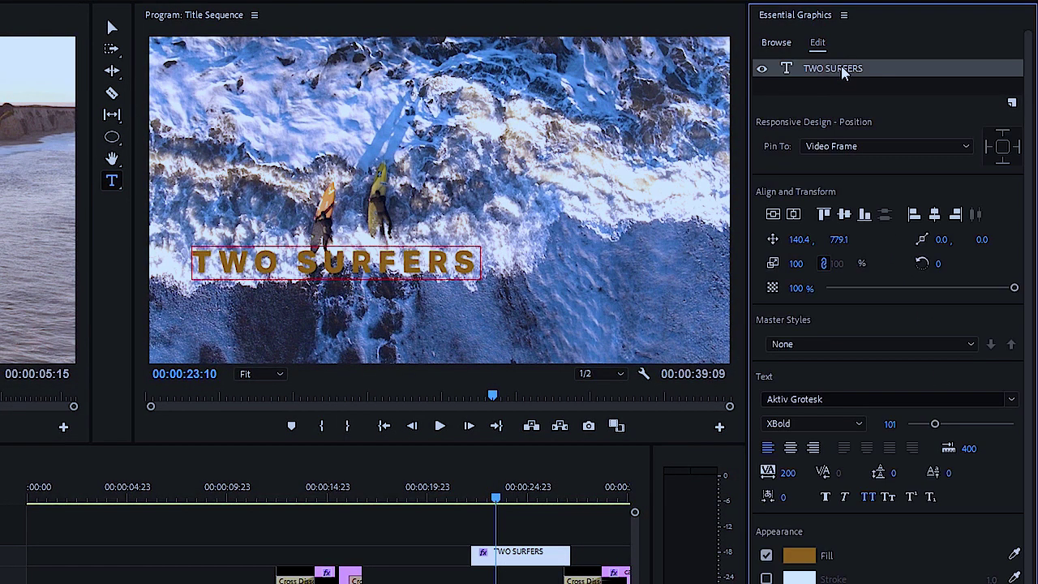
click(969, 342)
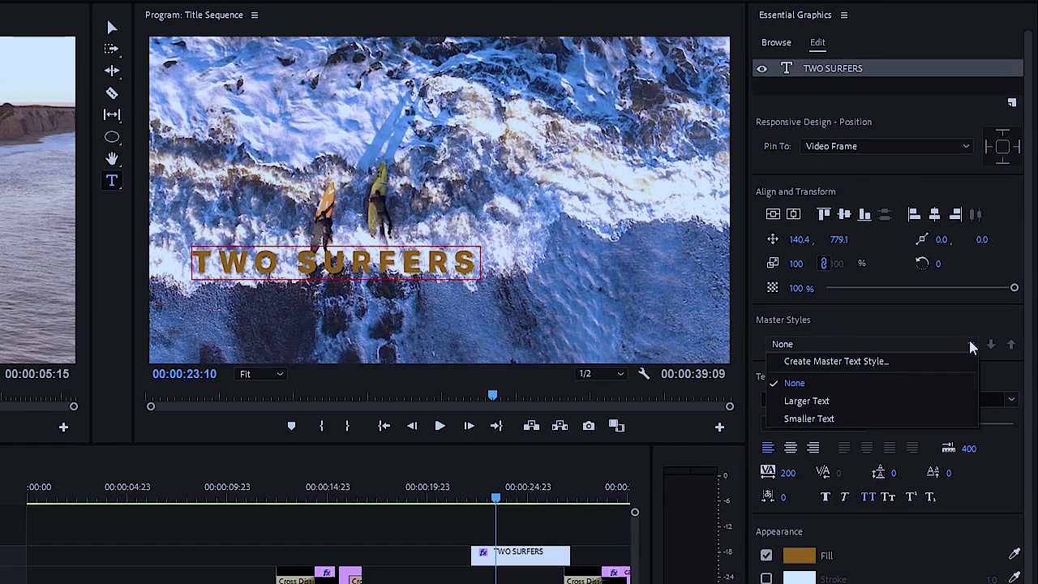
click(825, 402)
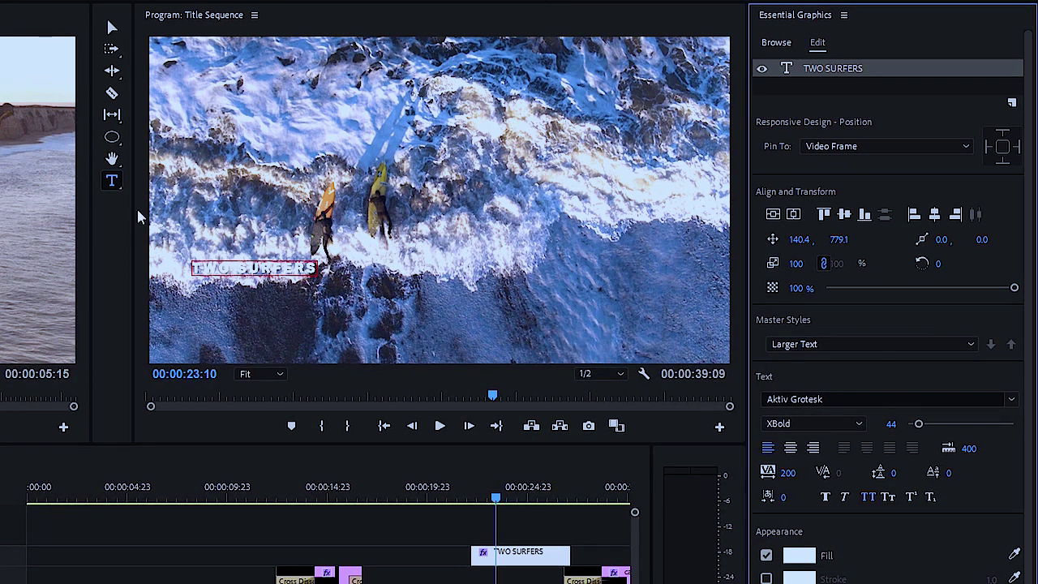
Add a new OUT AT SEA text layer on the surfing shot
click(112, 180)
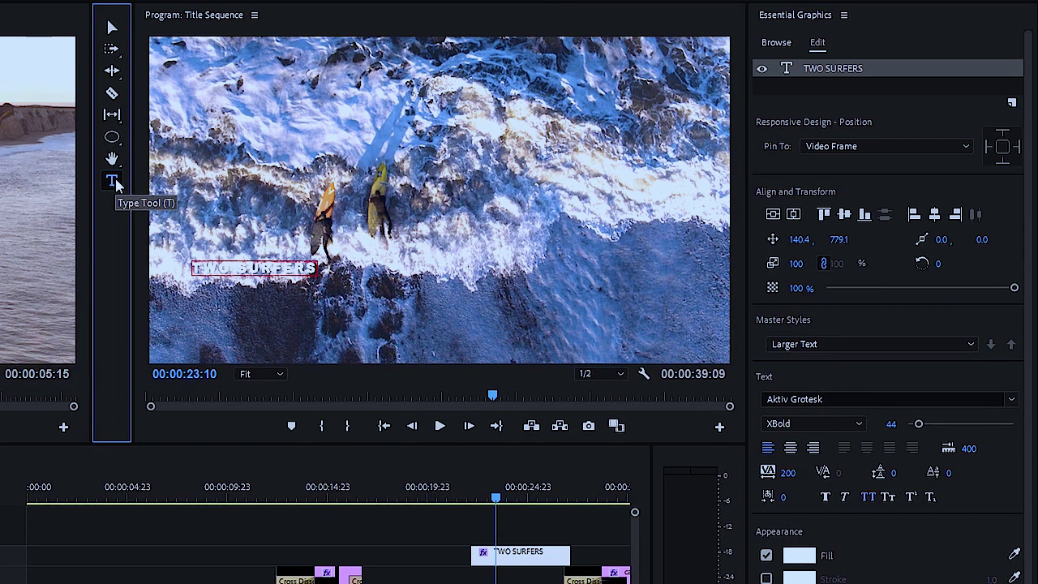
click(284, 174)
text(OUT AT SEA)
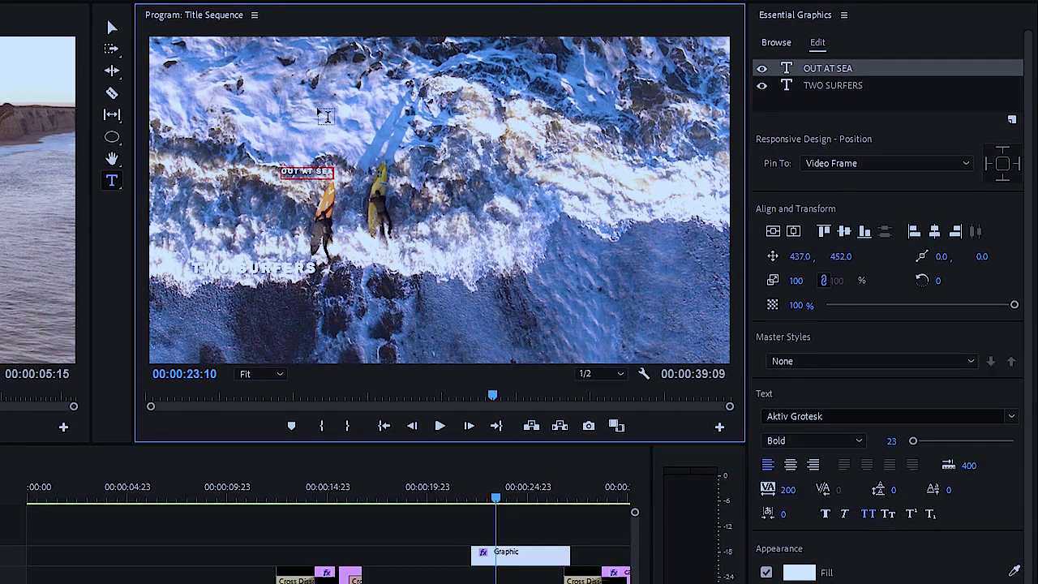
Give OUT AT SEA the Smaller Text style and place it under TWO SURFERS at 145.0, 828.0
click(112, 28)
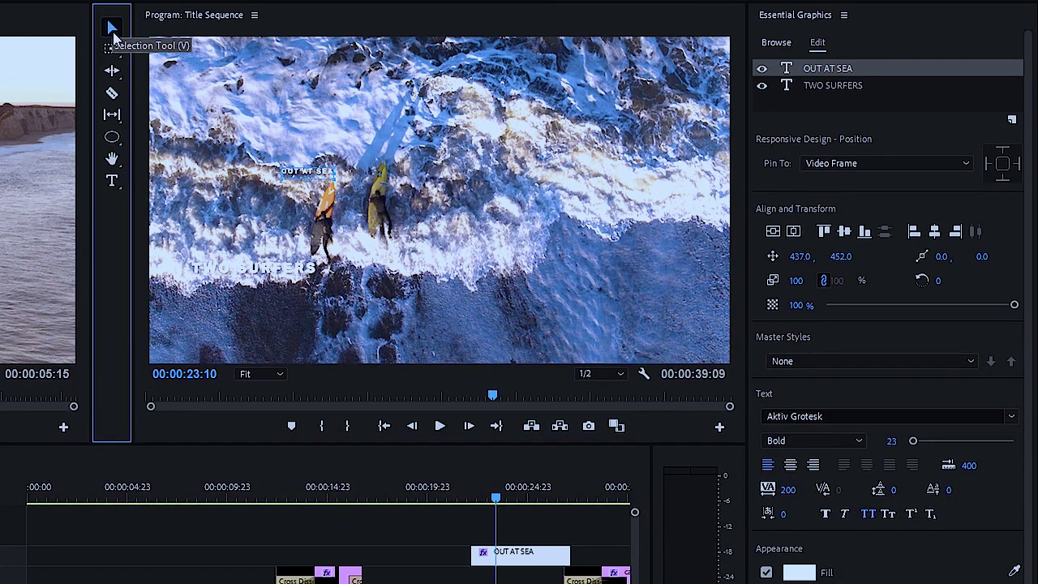
click(794, 74)
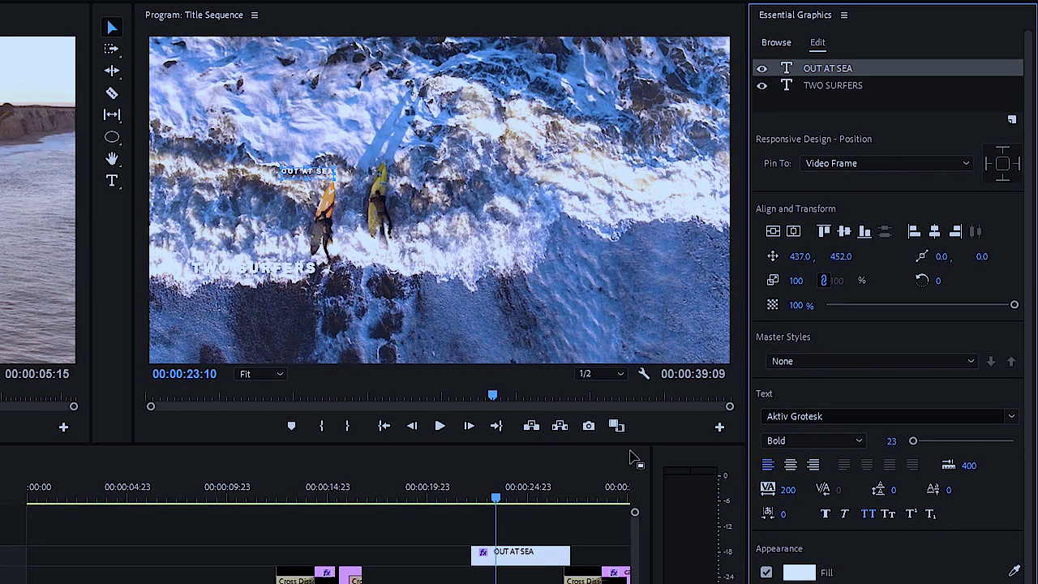
click(972, 360)
click(821, 435)
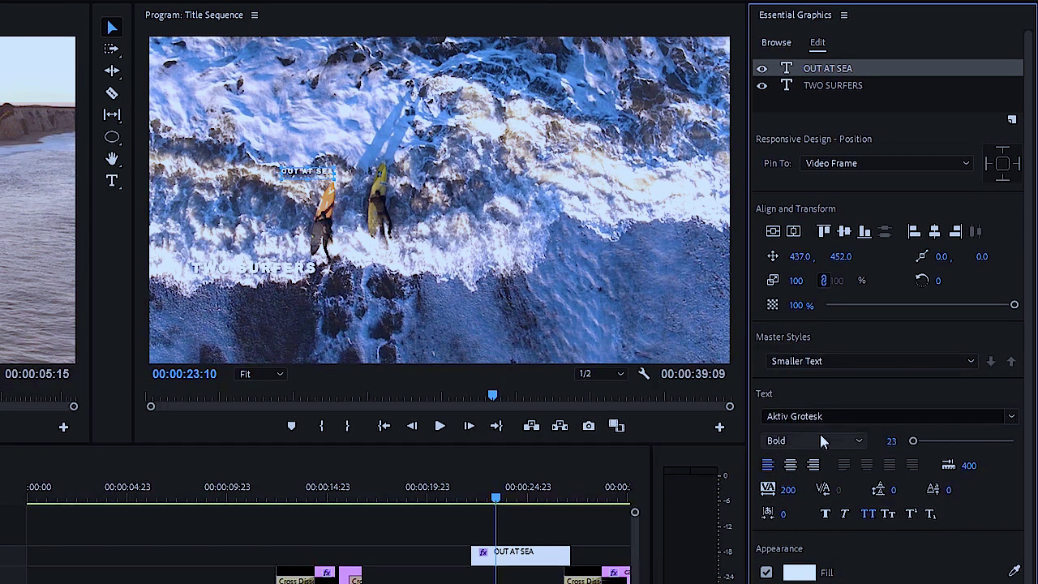
drag(315, 173, 226, 287)
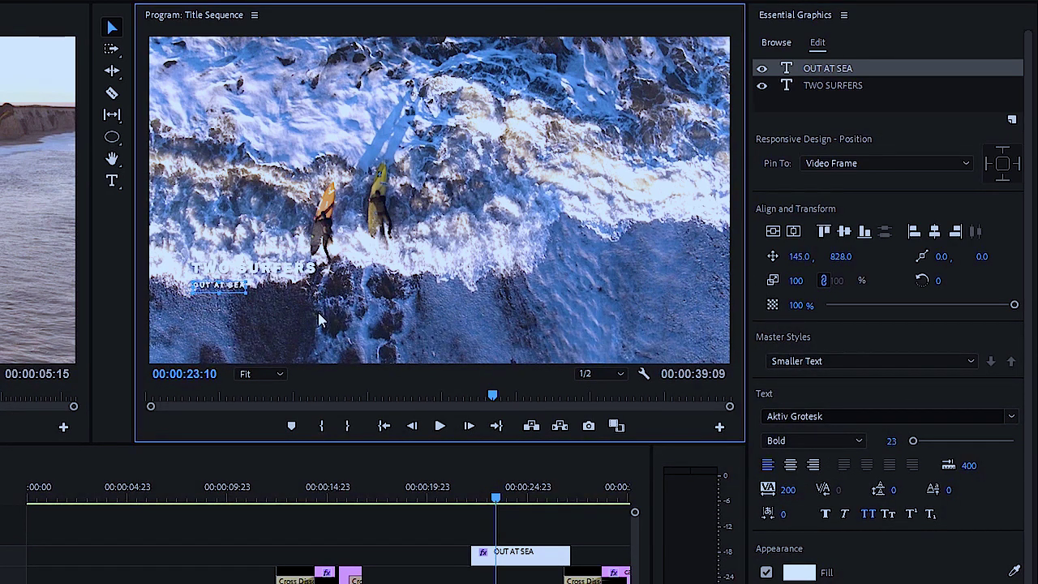
drag(496, 498, 488, 498)
click(112, 136)
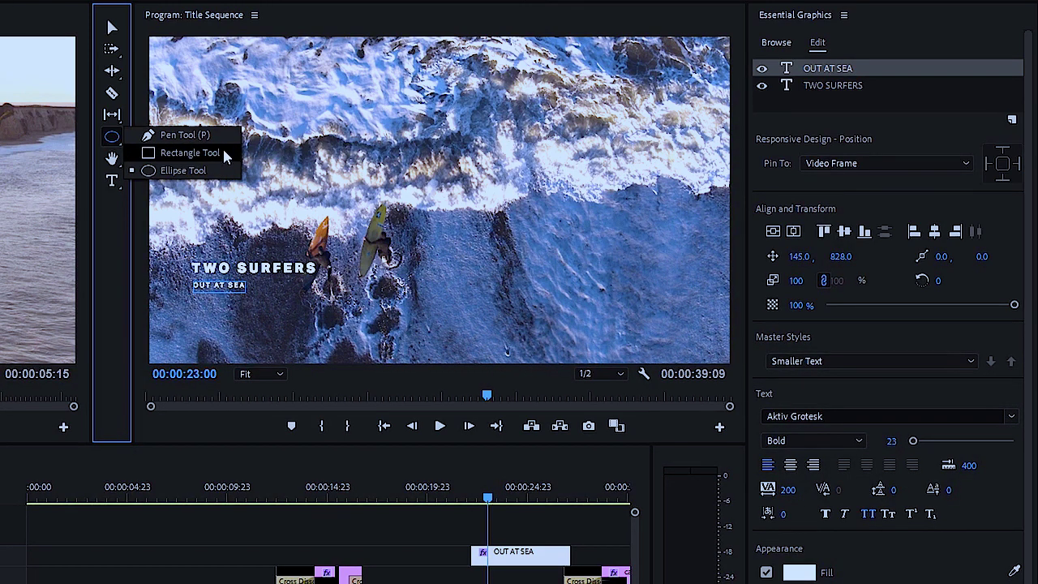
Draw a large orange rectangle, Shape 01, over the frame's left half at 10% monitor zoom, then return to Fit
key(Escape)
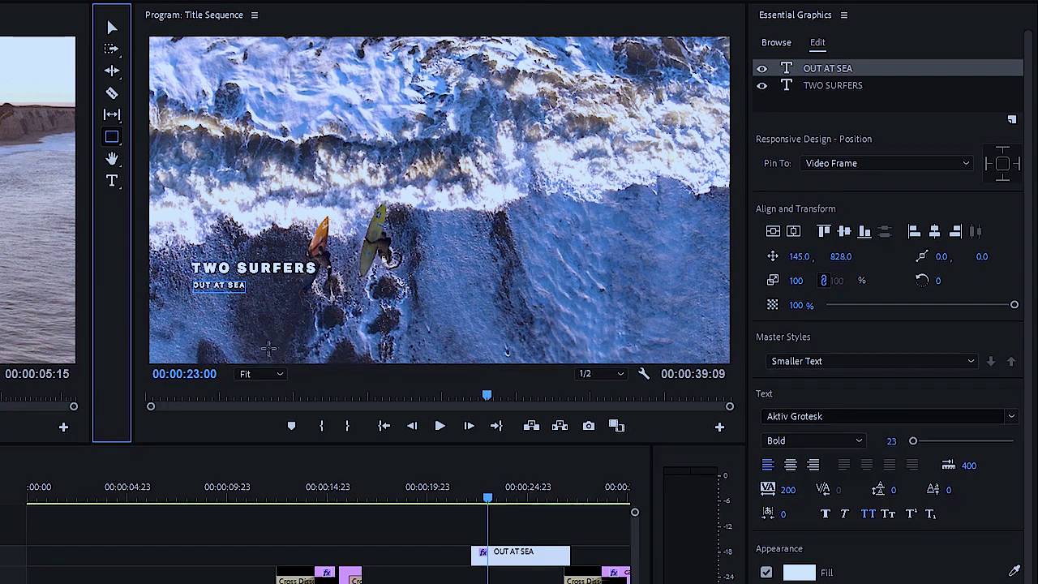
click(271, 374)
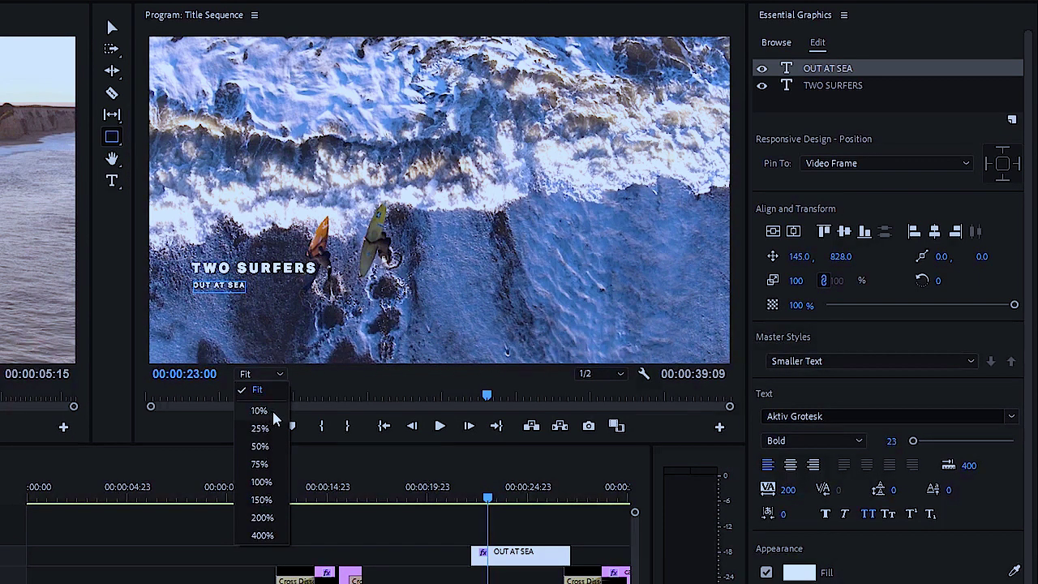
click(272, 410)
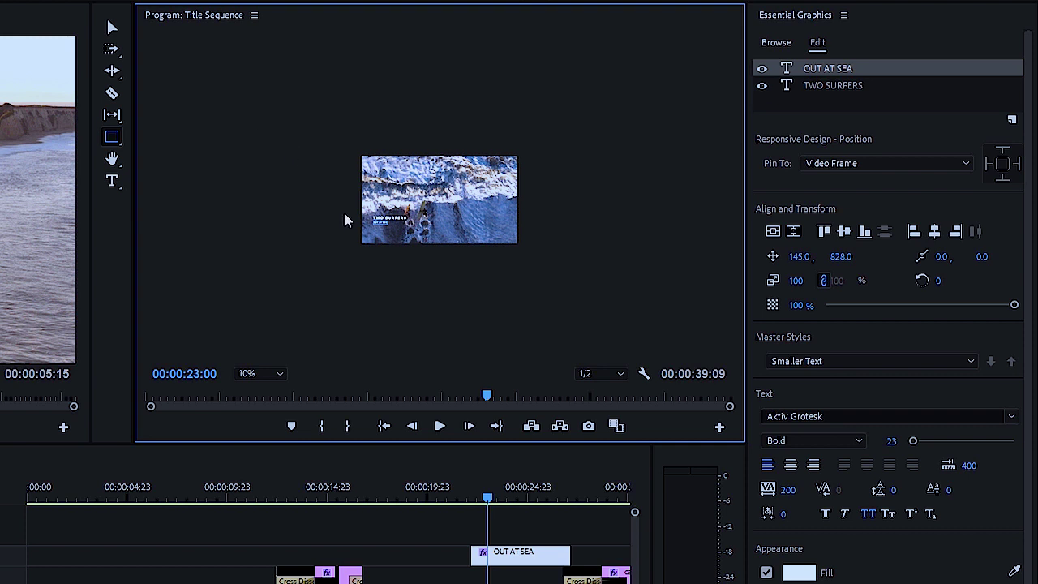
drag(410, 277, 444, 290)
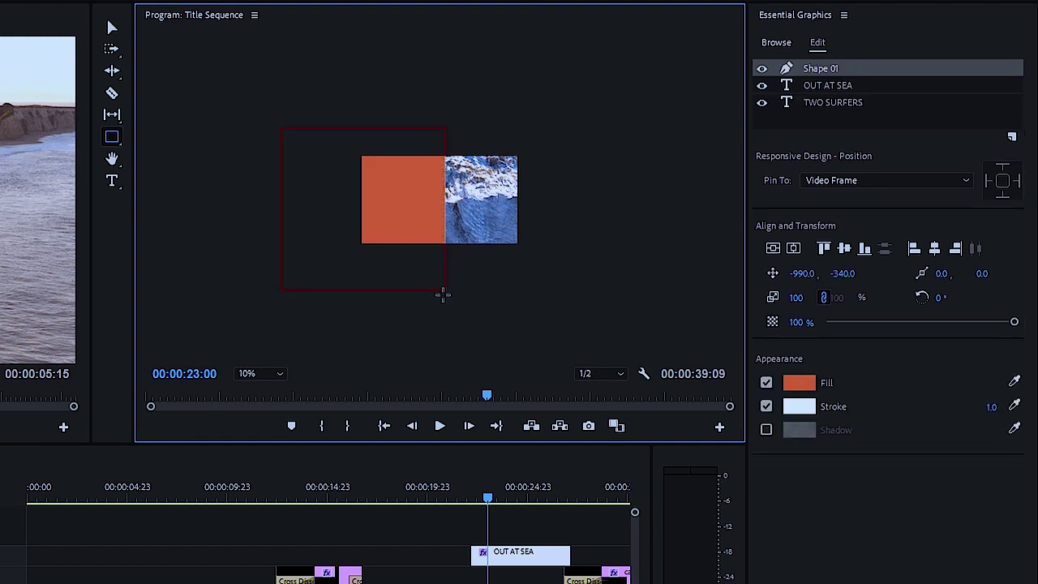
click(277, 373)
click(274, 390)
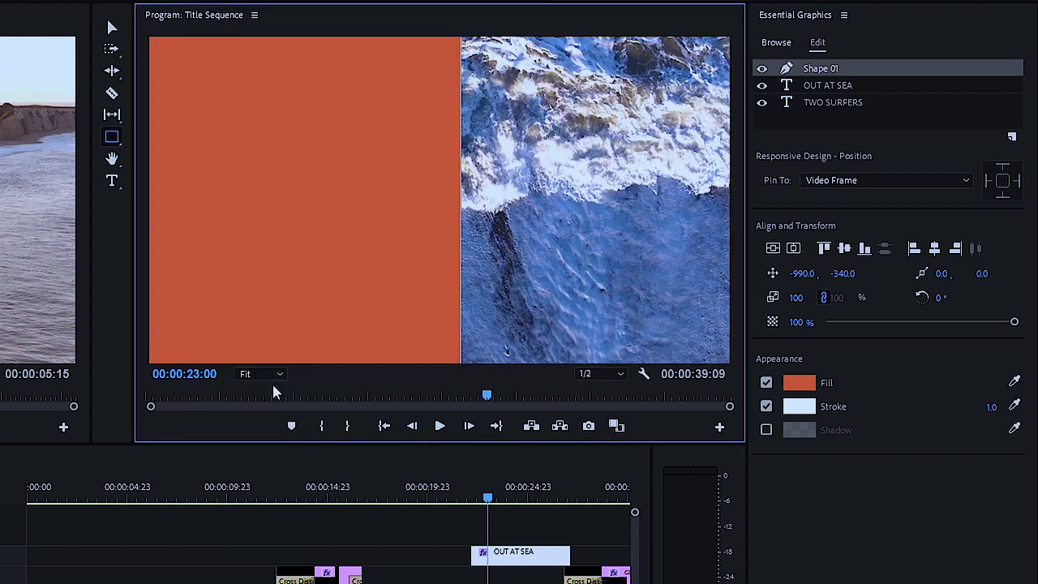
Move Shape 01 below the TWO SURFERS and OUT AT SEA text layers in the layer list
click(881, 68)
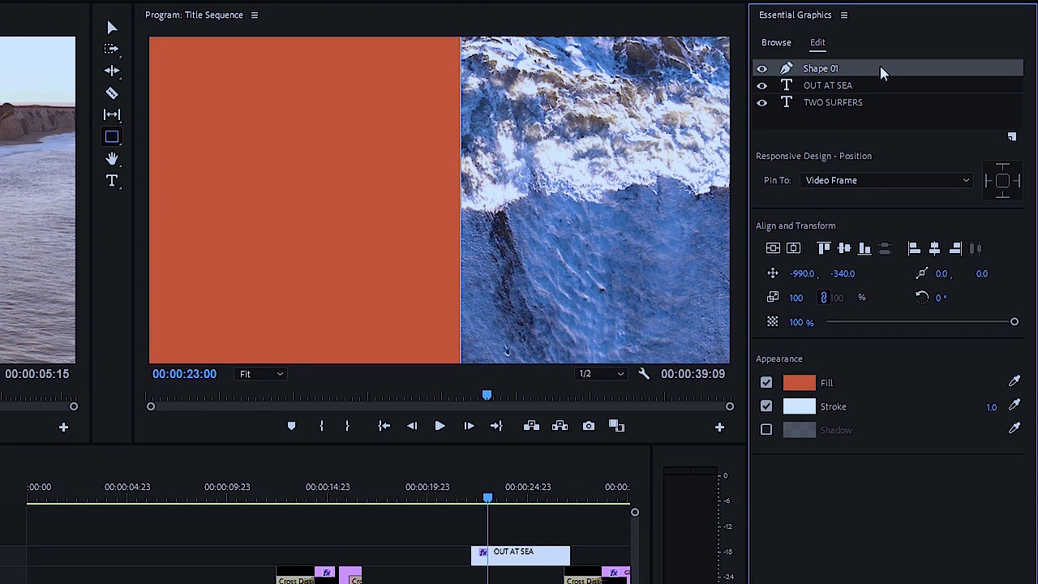
drag(880, 68, 899, 112)
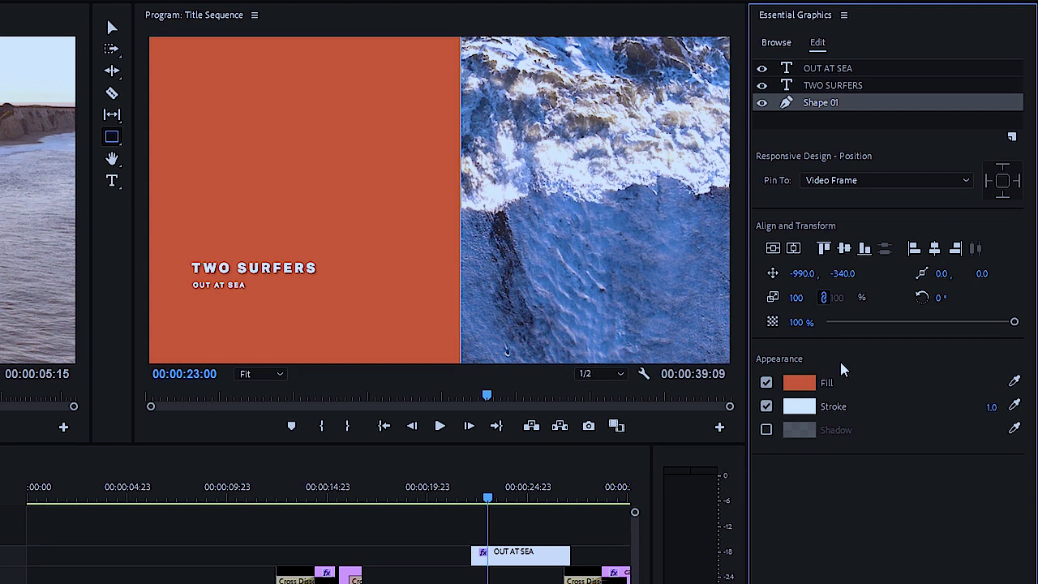
Change Shape 01's fill to a Linear Gradient with adjusted colour stops
click(802, 385)
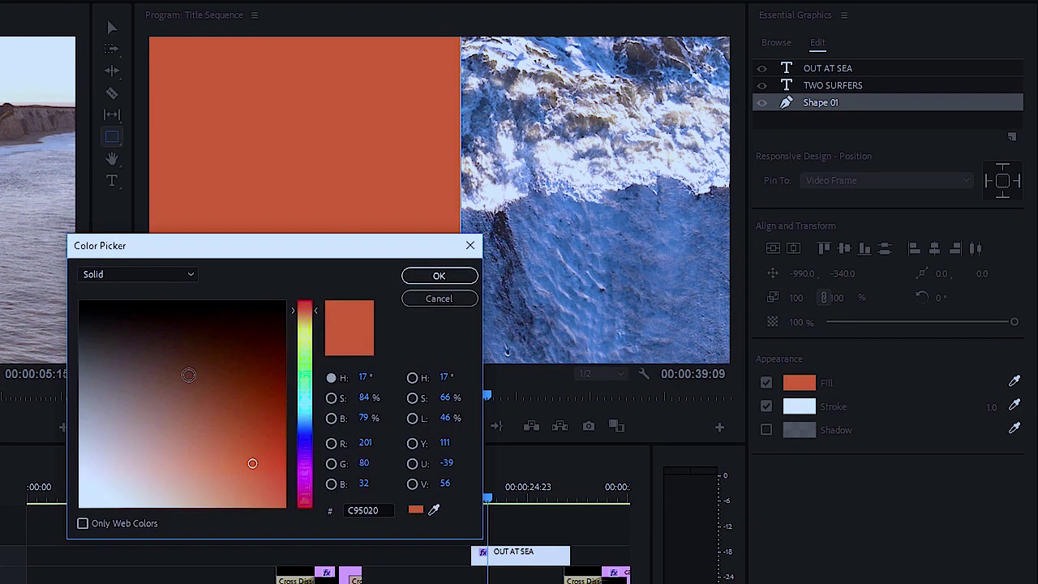
drag(168, 369, 42, 245)
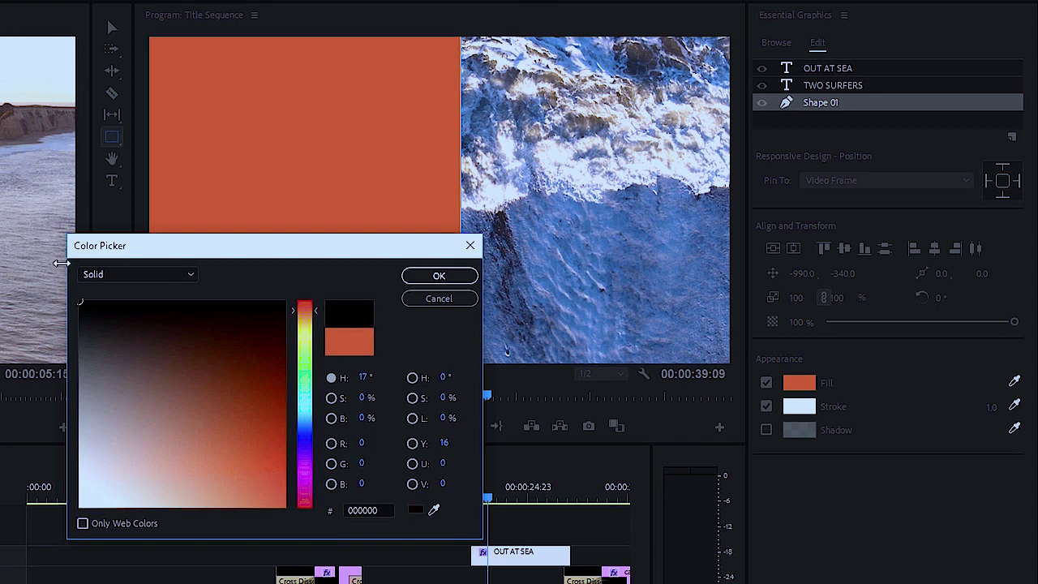
click(116, 276)
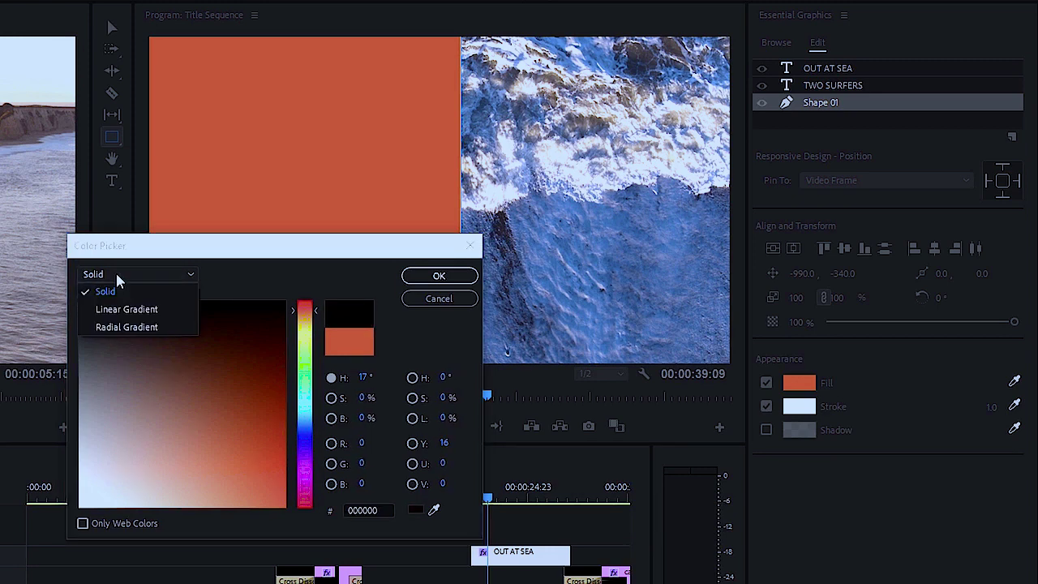
click(168, 309)
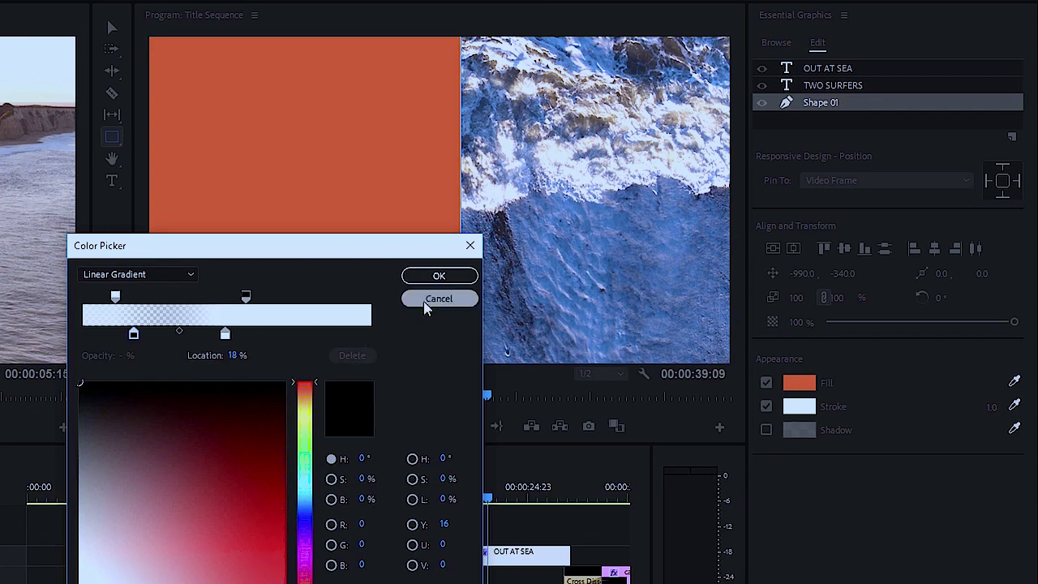
click(449, 276)
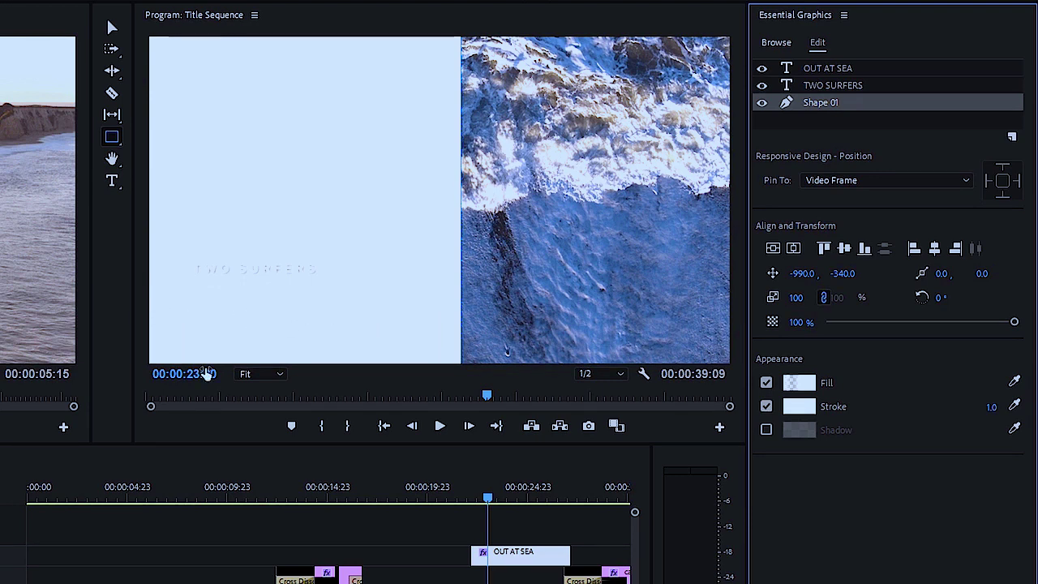
Stretch the gradient wider to the right so it fades to pale blue at the edge
click(271, 376)
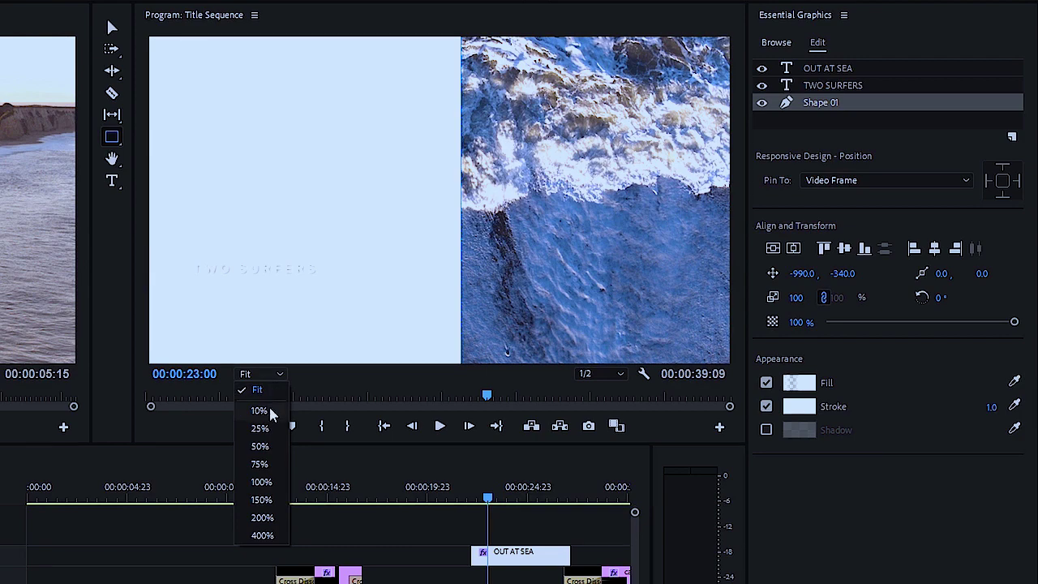
click(259, 411)
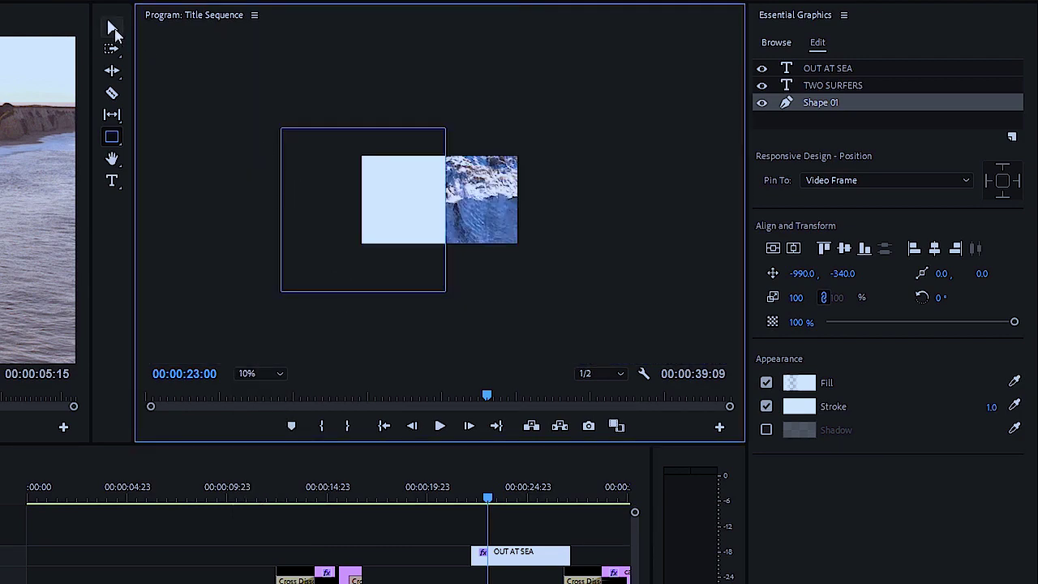
click(113, 29)
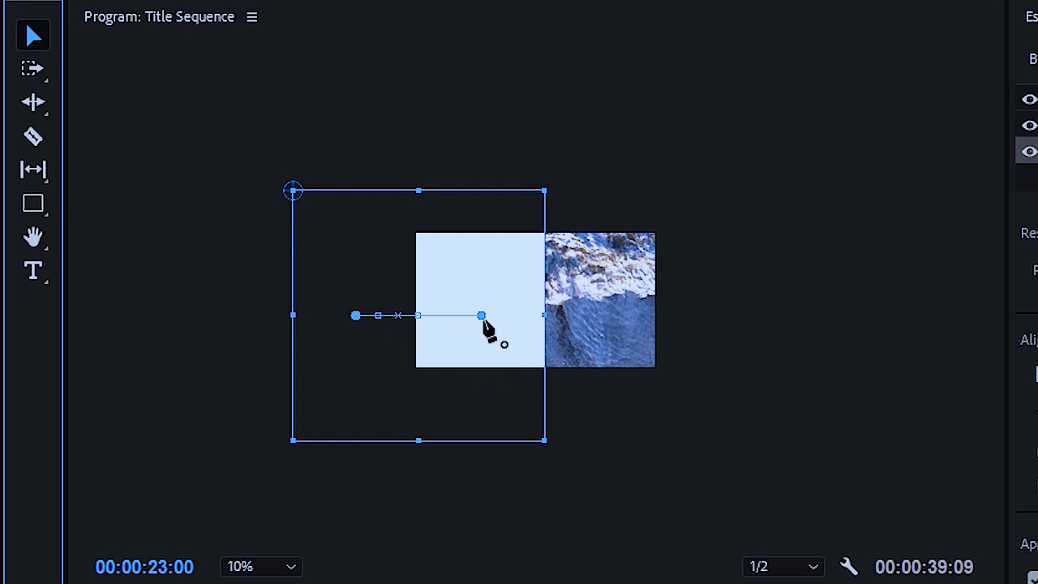
drag(482, 316, 724, 317)
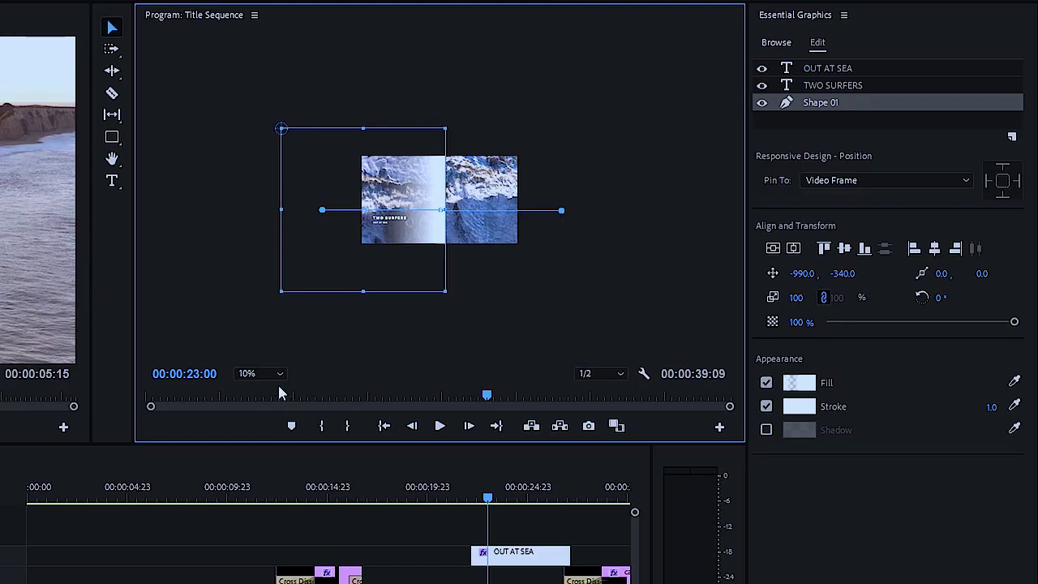
click(269, 373)
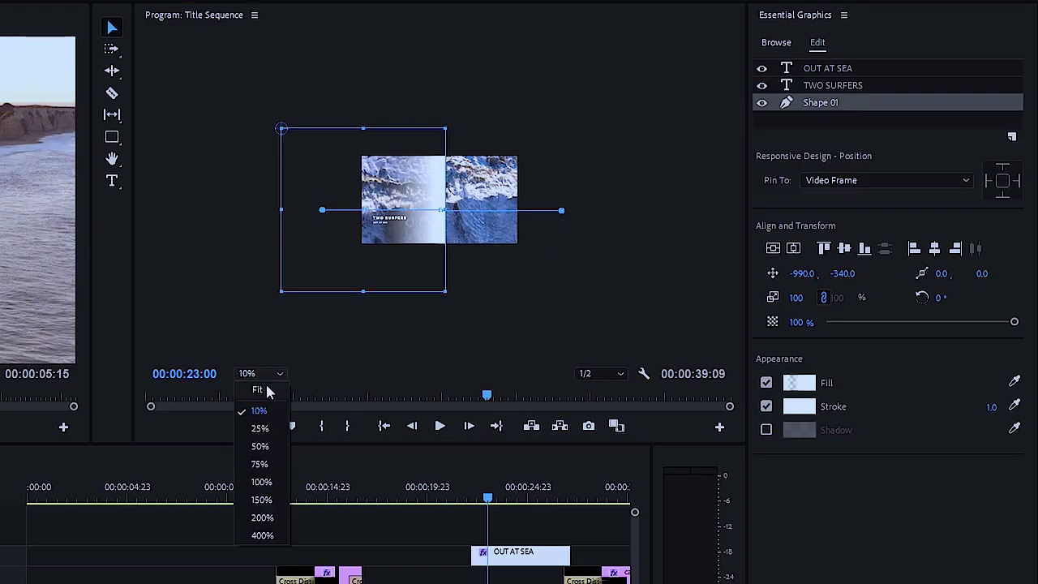
click(265, 382)
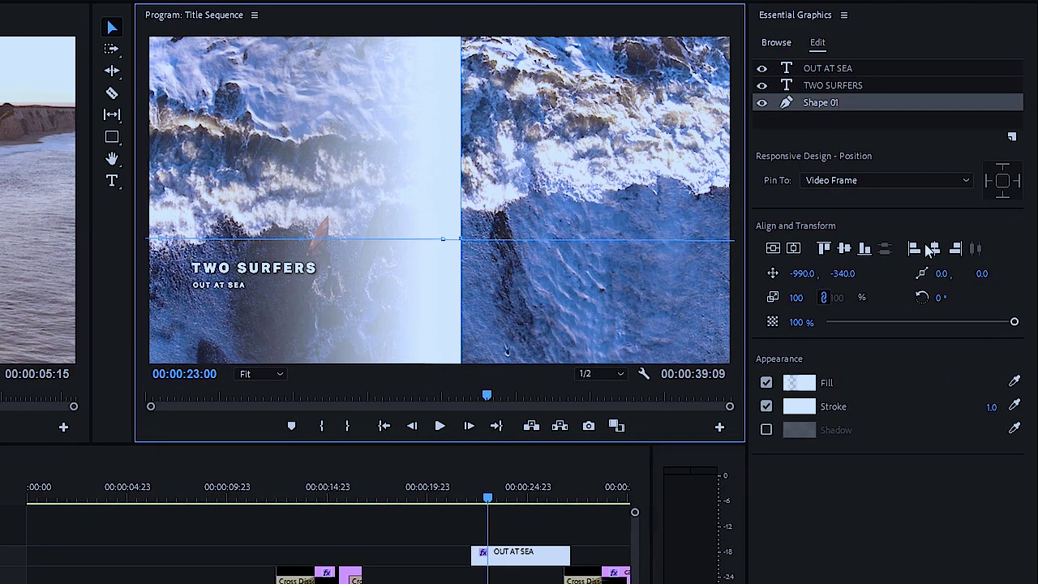
Rotate Shape 01 to 30°, shift it up-right as a diagonal slash, and return to 00:00:15:05
click(938, 299)
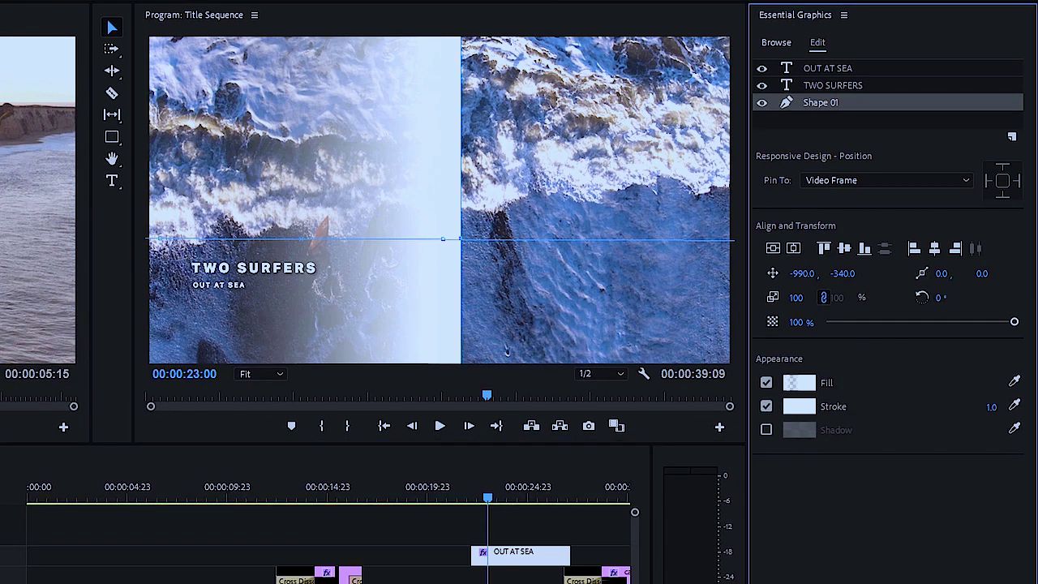
drag(940, 298, 962, 298)
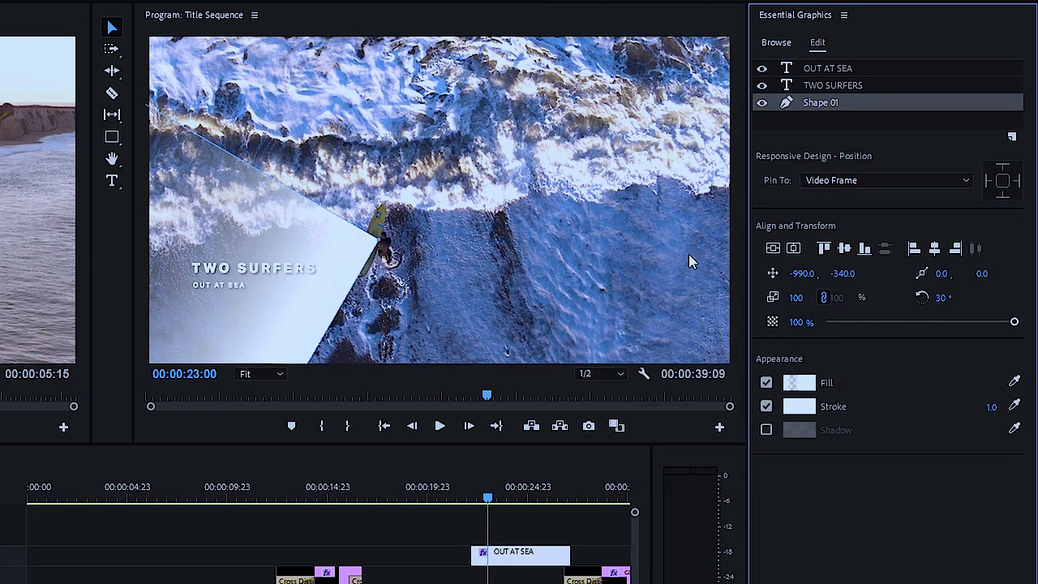
drag(238, 207, 388, 0)
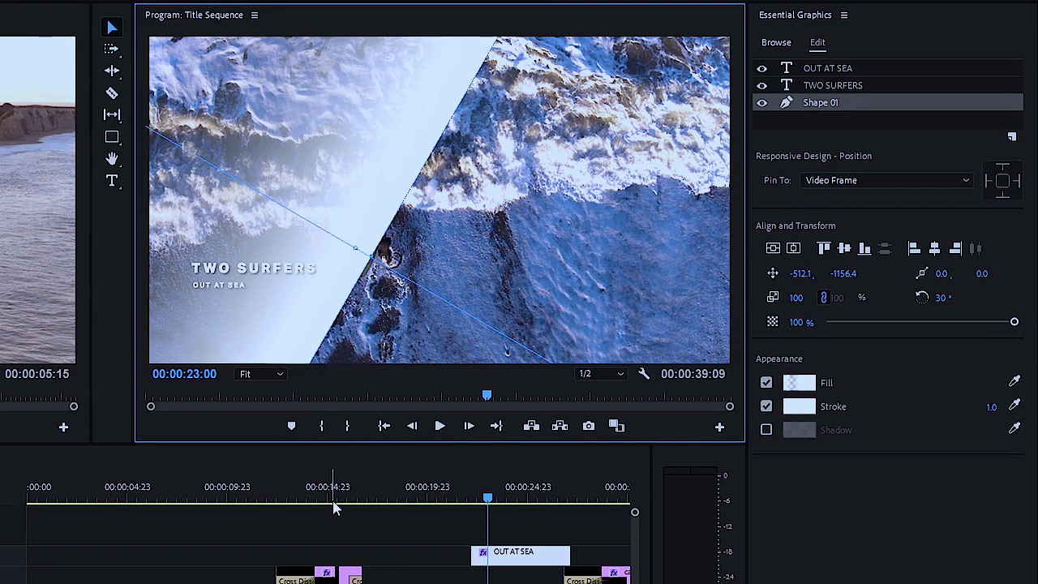
mouse_move(329, 499)
mouse_down()
mouse_move(290, 499)
mouse_move(350, 509)
mouse_move(305, 512)
mouse_move(336, 515)
mouse_up()
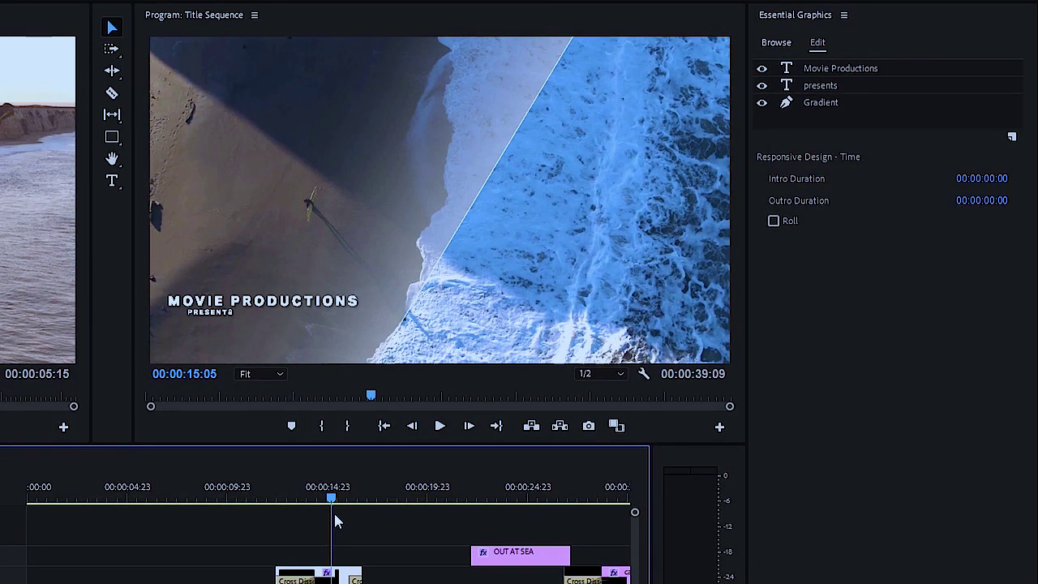
At 00:00:24:00, set a first Position keyframe on Shape 01 at -512.1, -1156.4
click(509, 497)
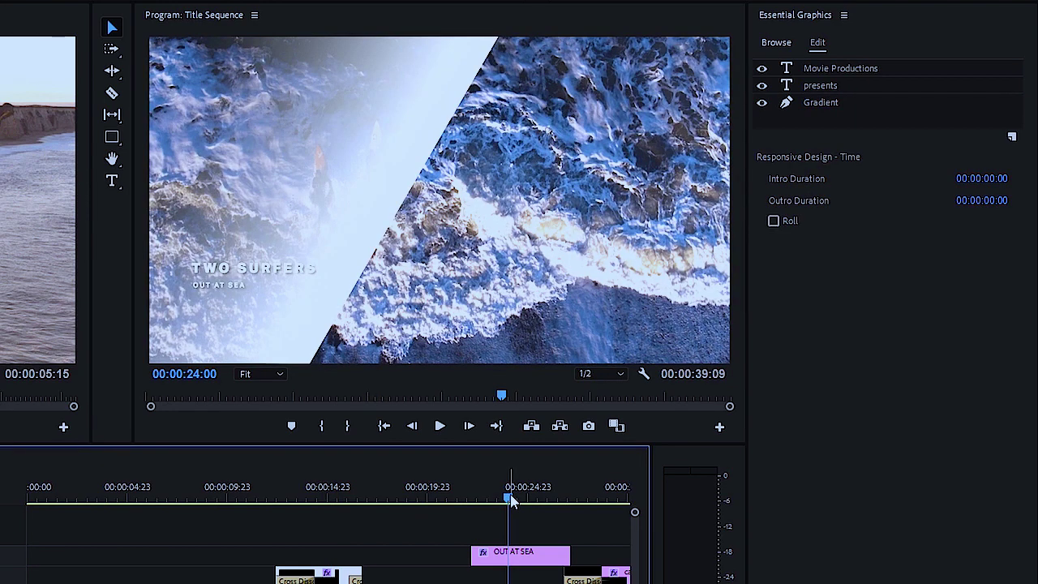
click(527, 558)
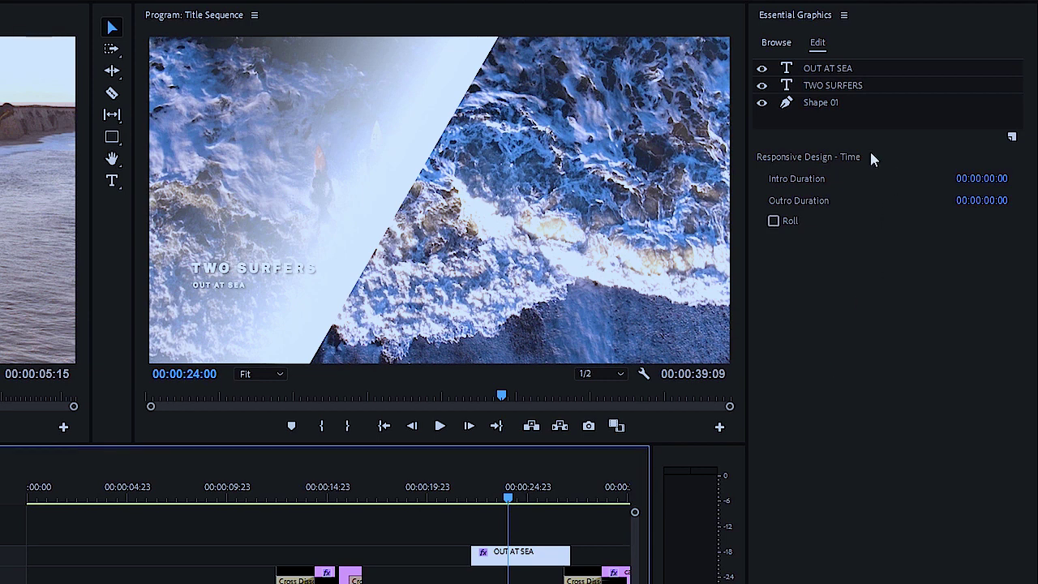
click(893, 104)
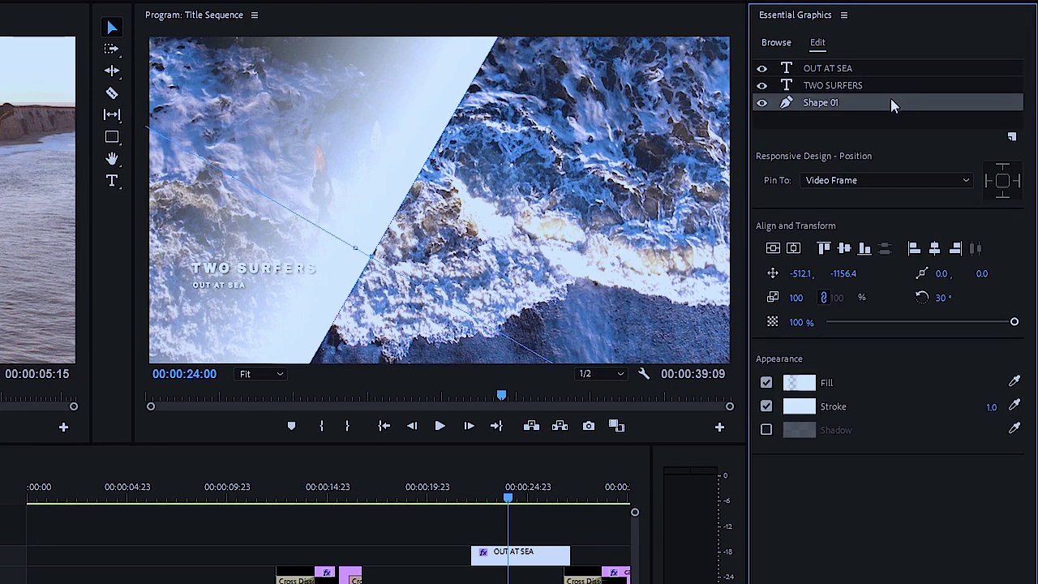
click(775, 275)
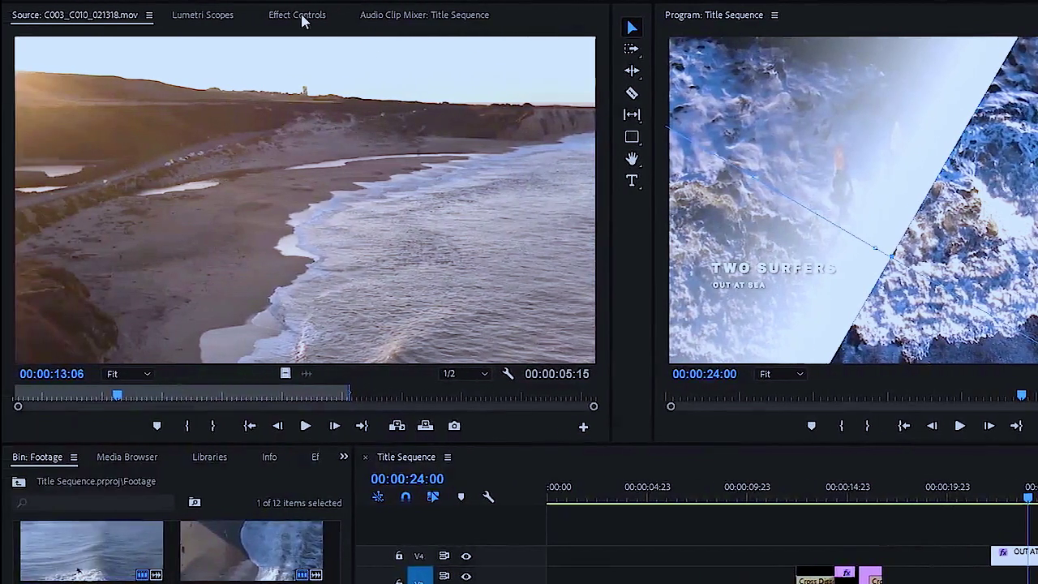
Set an end Position keyframe at 00:00:27:02 at -485.2, -1150.4 with Bezier interpolation
click(66, 15)
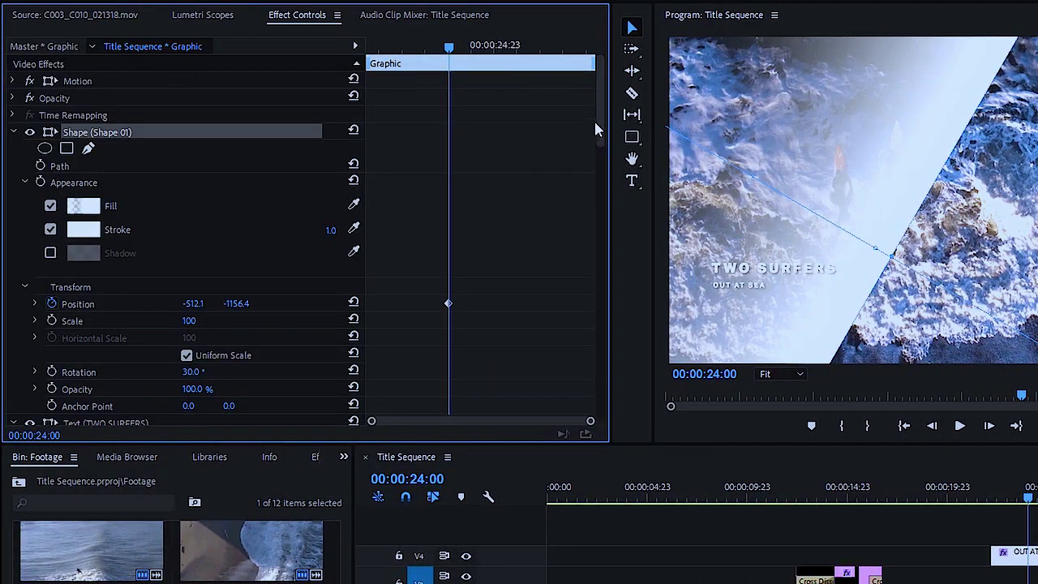
mouse_move(595, 129)
mouse_down()
mouse_move(599, 398)
mouse_move(609, 340)
mouse_move(598, 113)
mouse_up()
click(319, 303)
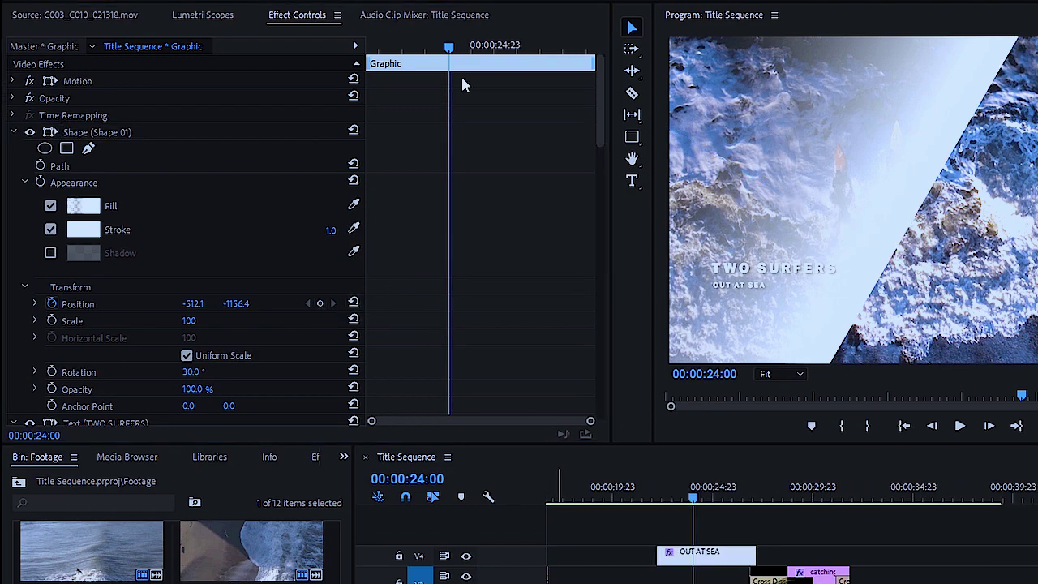
drag(449, 47, 592, 64)
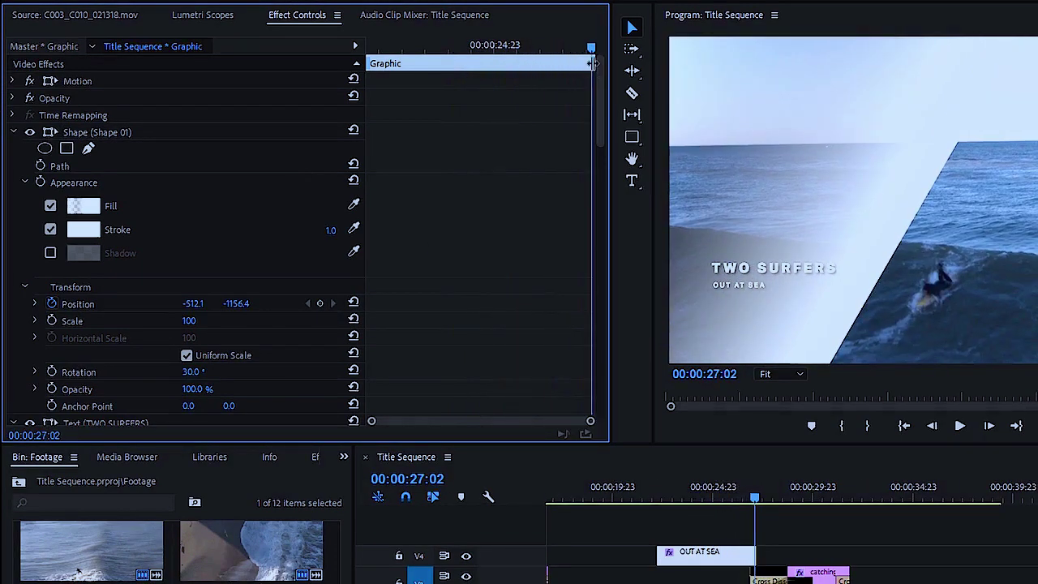
drag(716, 130, 721, 133)
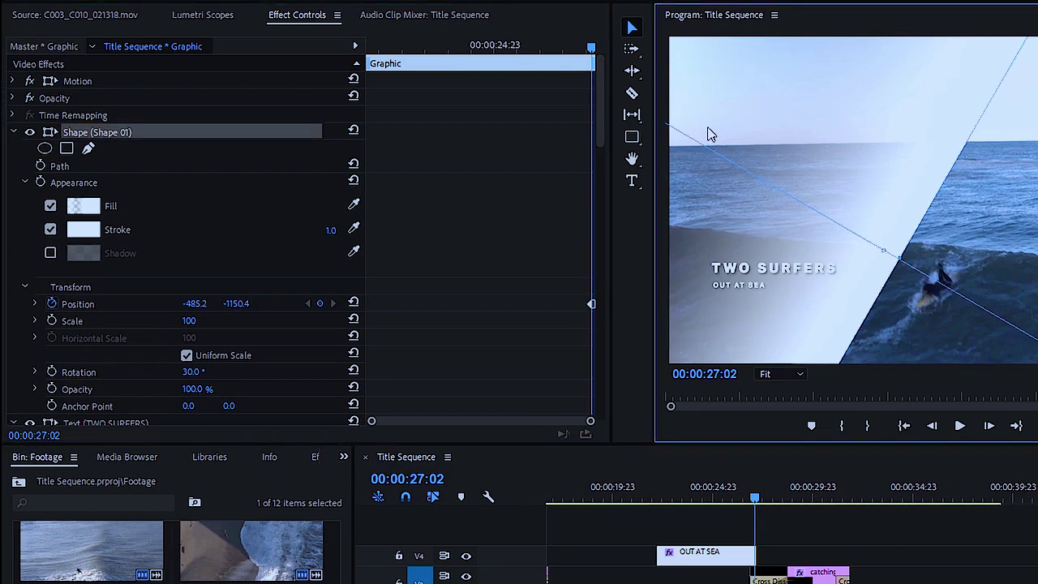
right_click(590, 305)
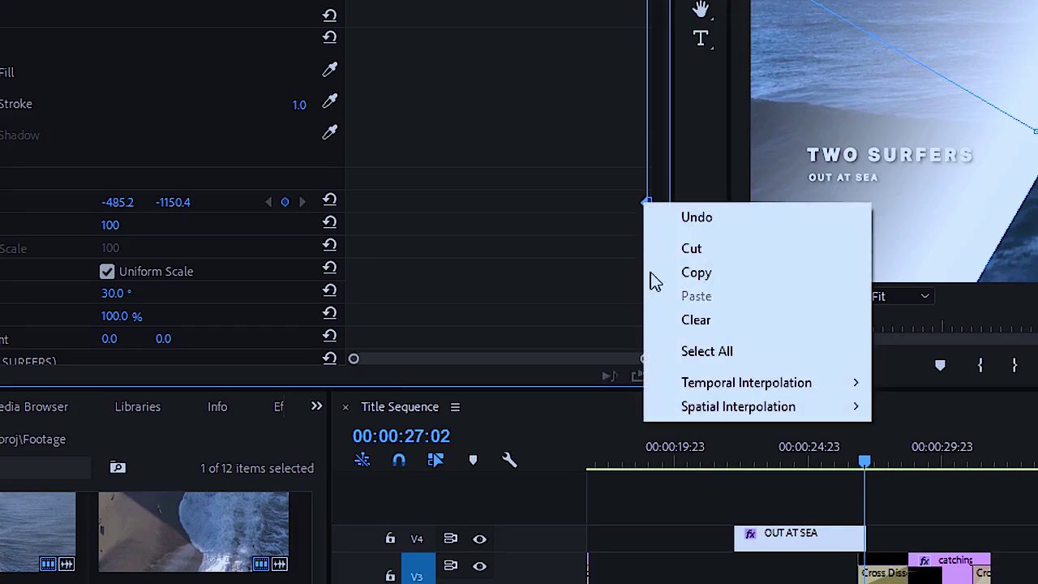
mouse_move(706, 387)
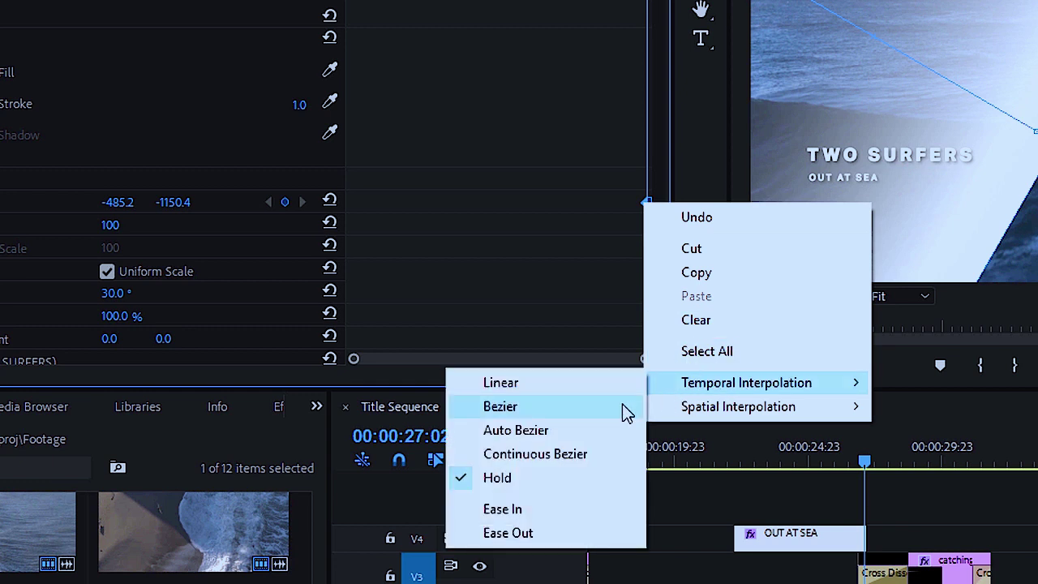
click(500, 406)
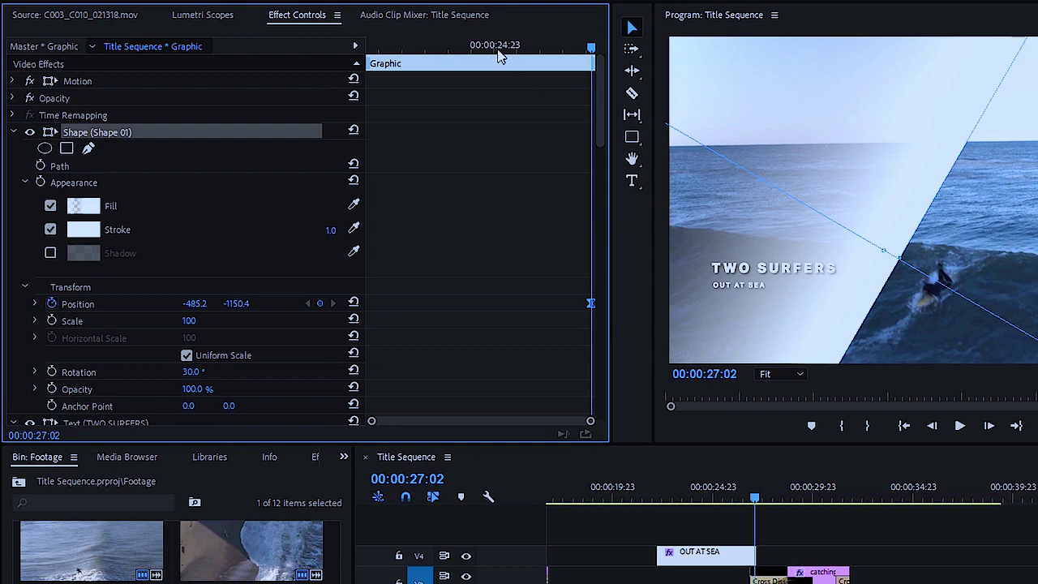
Set the shape's start position at 00:00:22:06 to -784.9, -1313.3 and preview the slide-in
drag(499, 50, 372, 59)
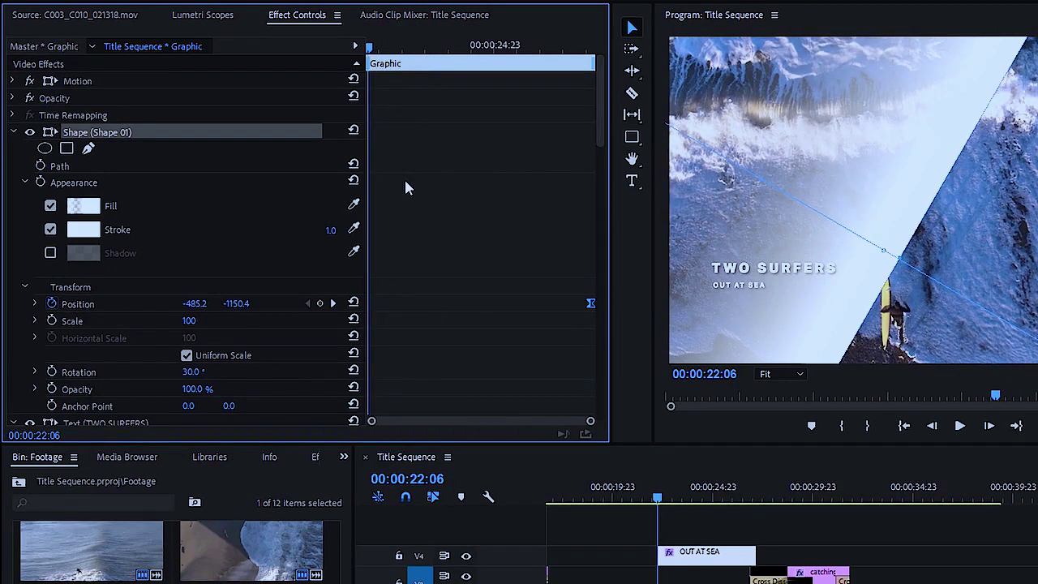
click(322, 306)
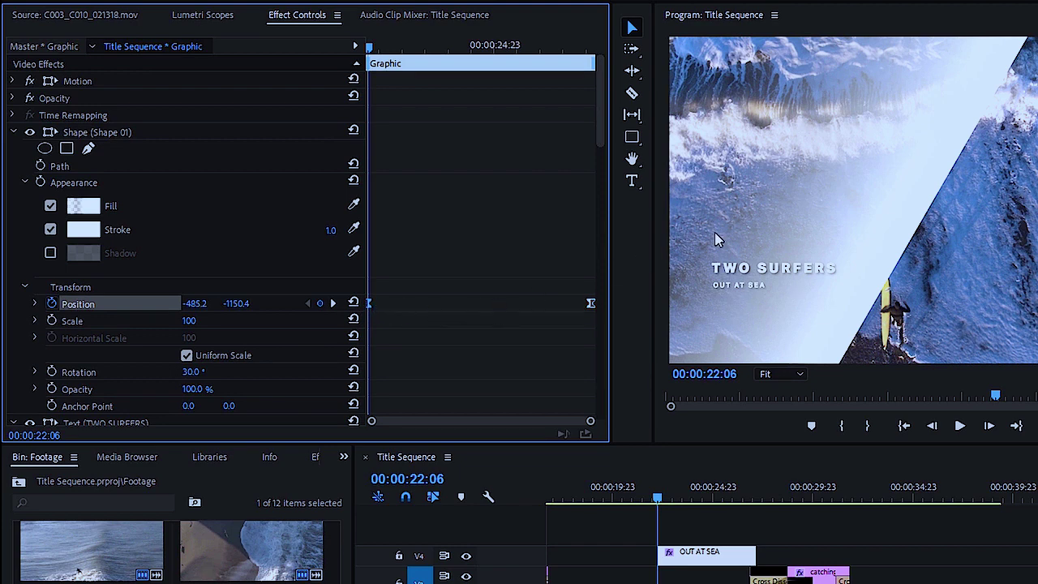
drag(852, 217, 756, 165)
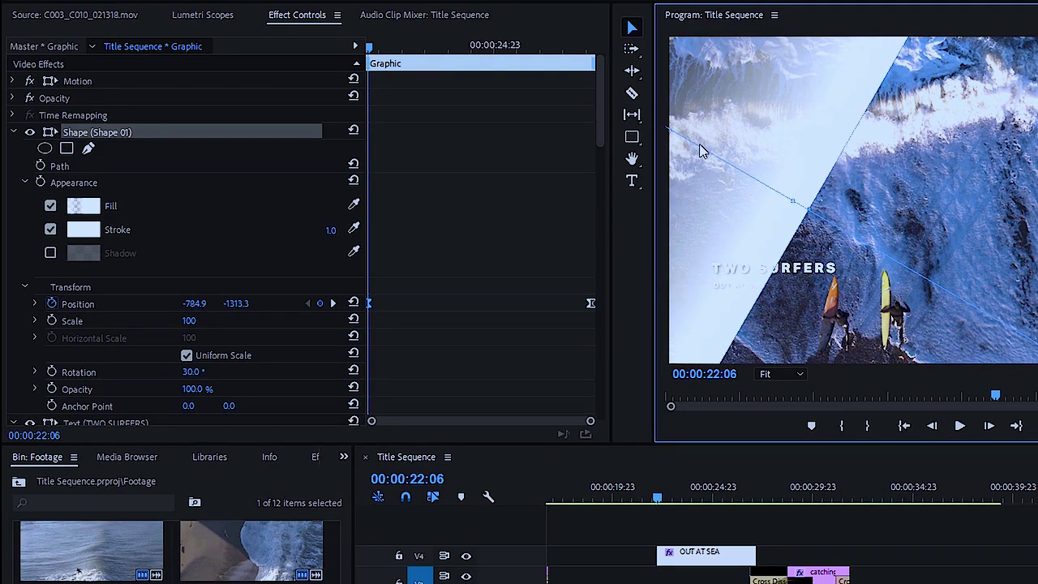
drag(386, 46, 405, 57)
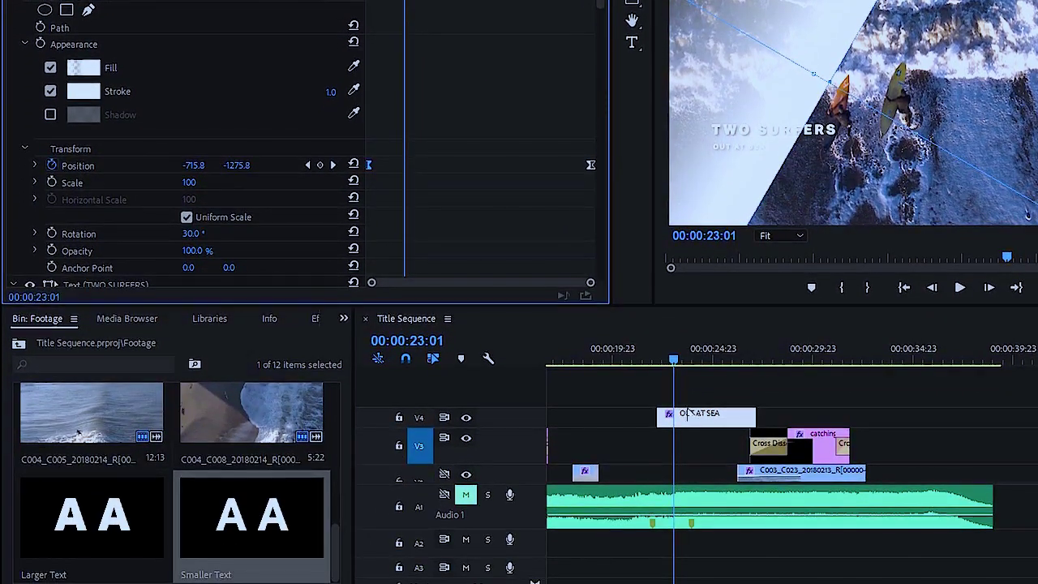
Apply default Cross Dissolve transitions to both ends of the OUT AT SEA clip and check the result
right_click(661, 414)
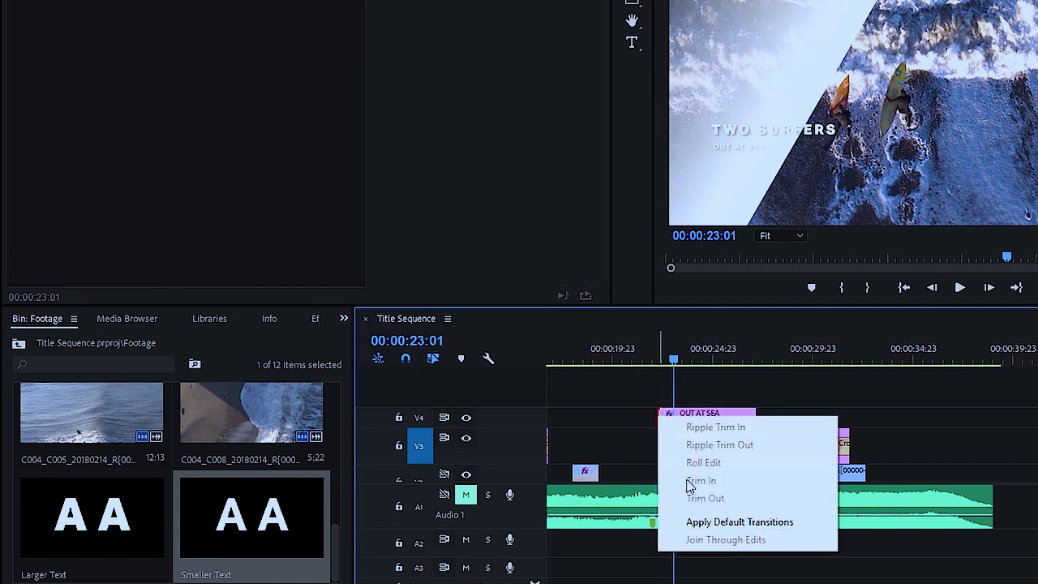
click(695, 522)
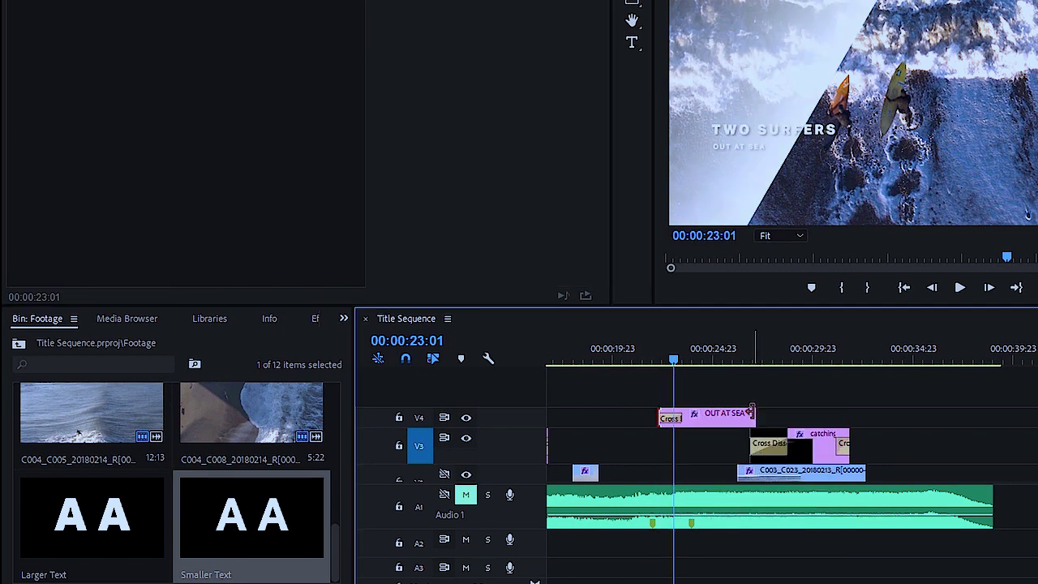
right_click(750, 413)
click(821, 520)
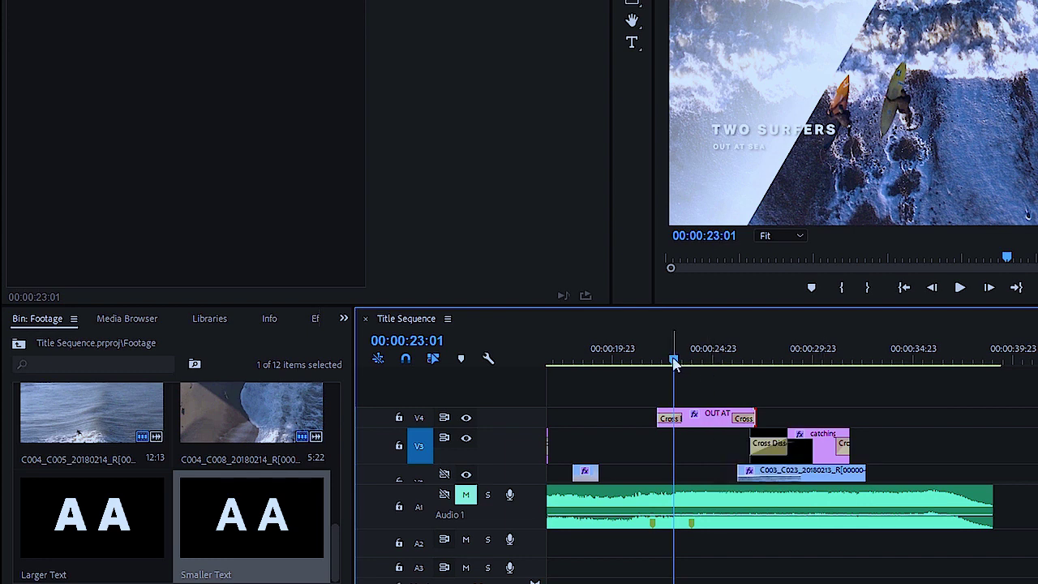
drag(674, 362, 750, 369)
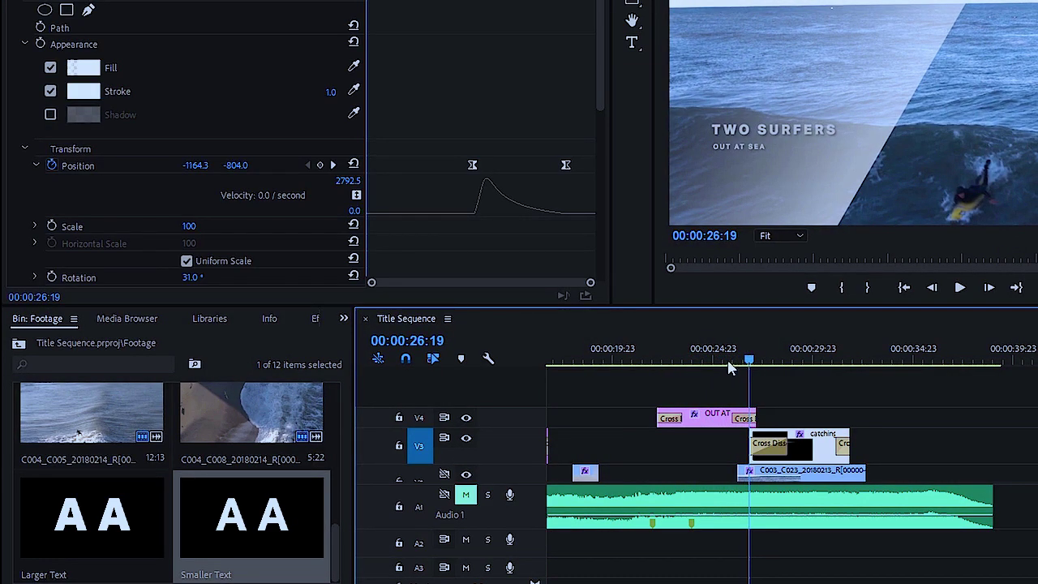
click(713, 416)
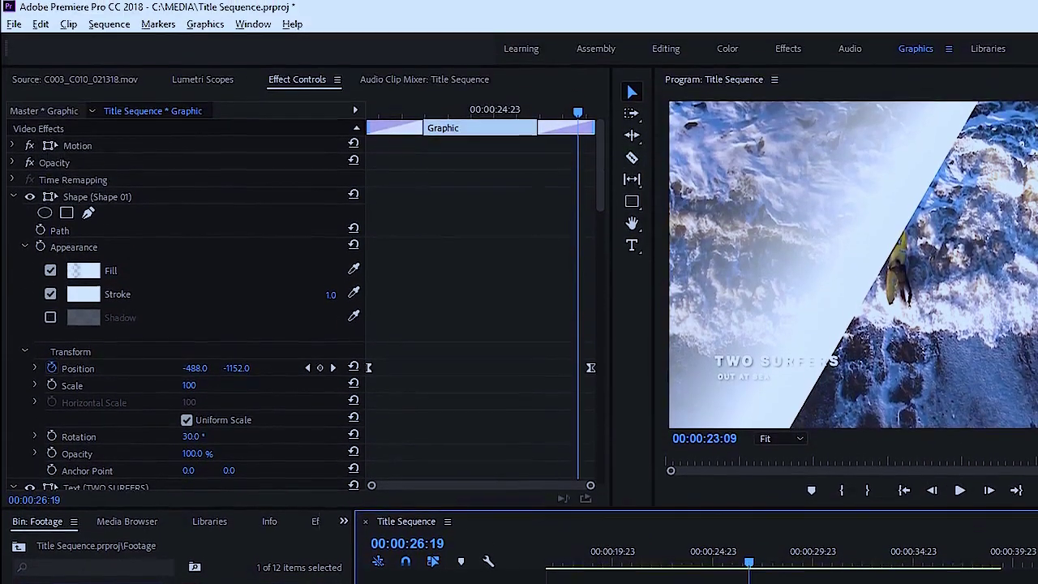
Export the title as Motion Graphics Template 'Surfing Title' to the Local Templates Folder
click(215, 30)
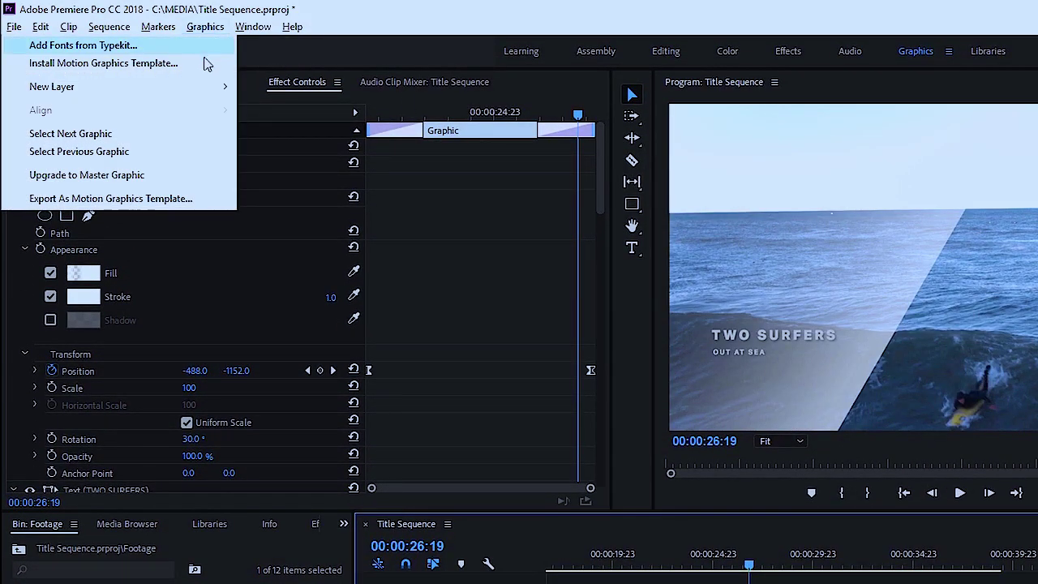
click(185, 200)
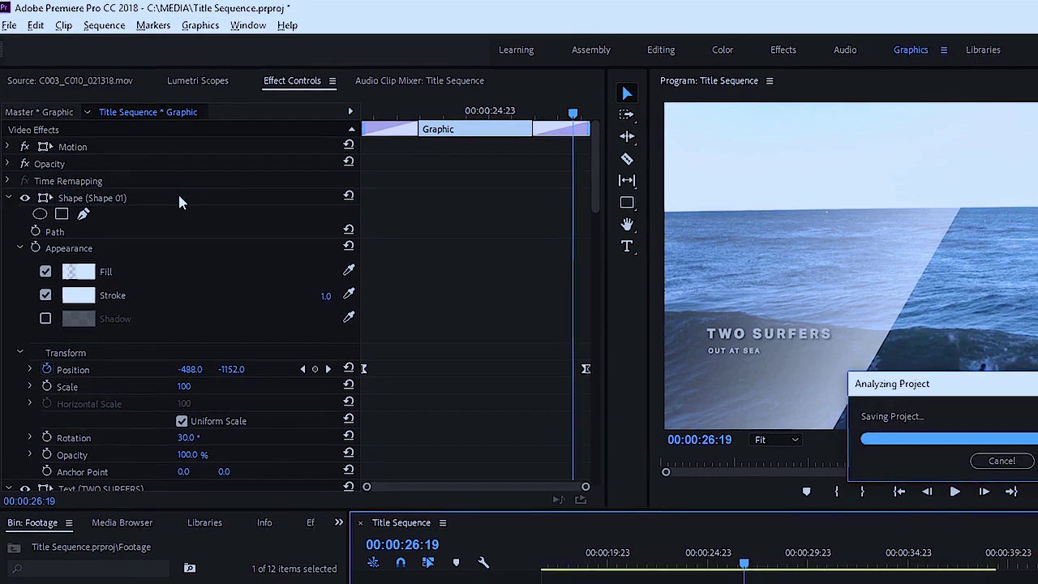
text(Surfing Title)
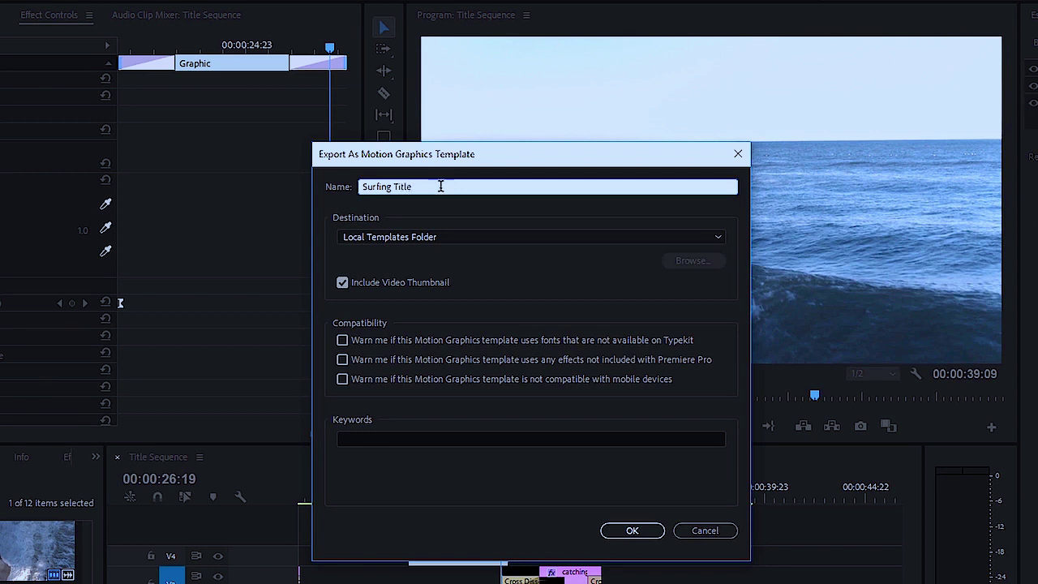
click(489, 237)
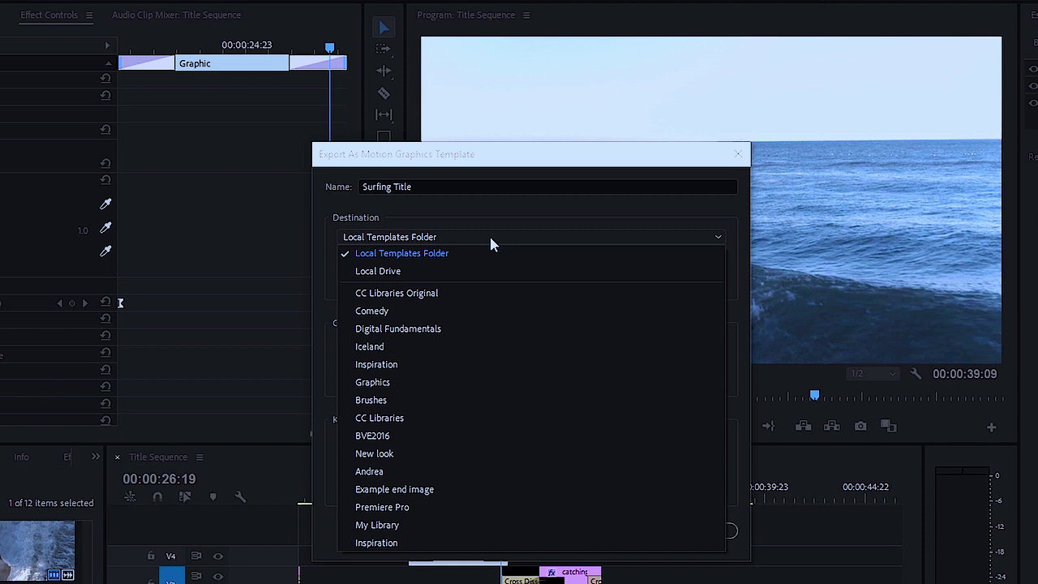
click(507, 233)
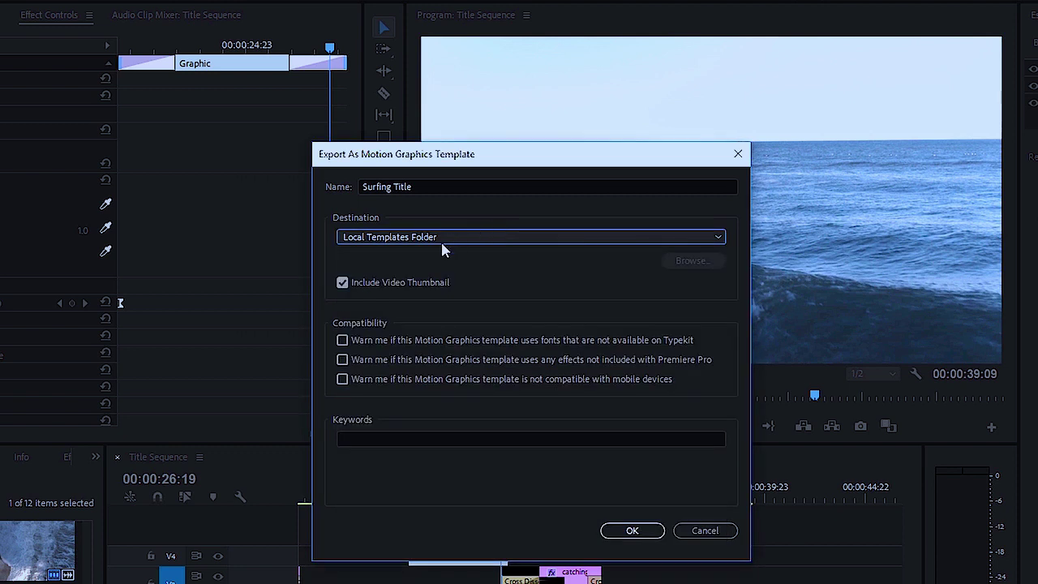
click(635, 531)
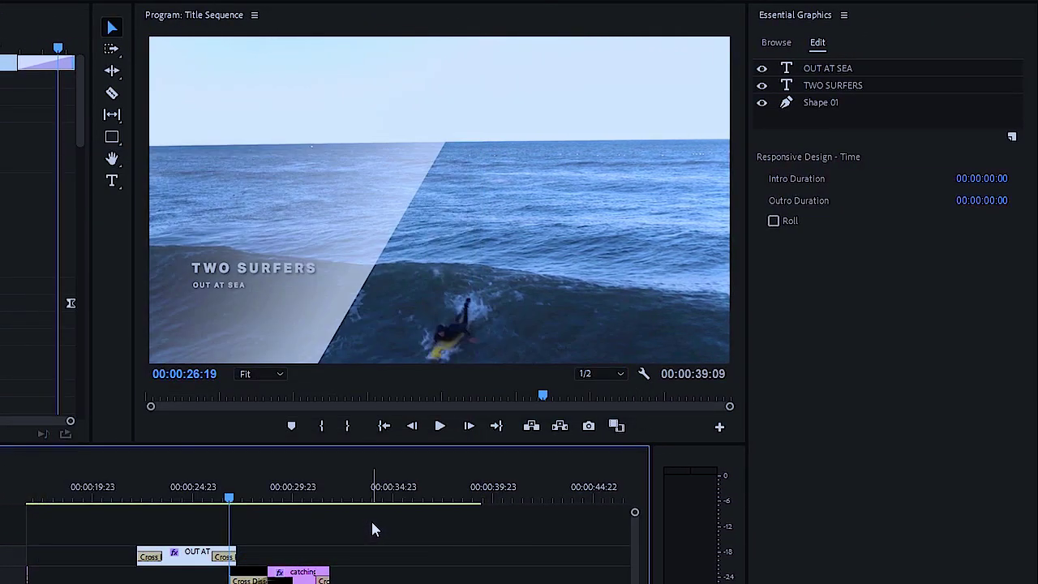
Place the Surfing Title template from the Local Templates Folder on track V3 near 00:00:35:12 and select it
click(783, 42)
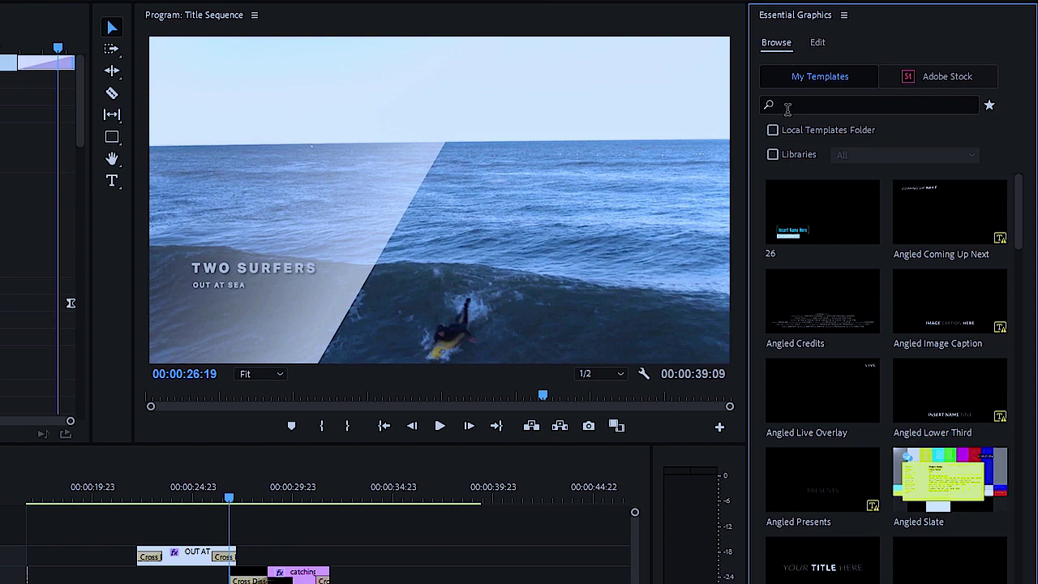
click(773, 131)
drag(1019, 202, 1032, 583)
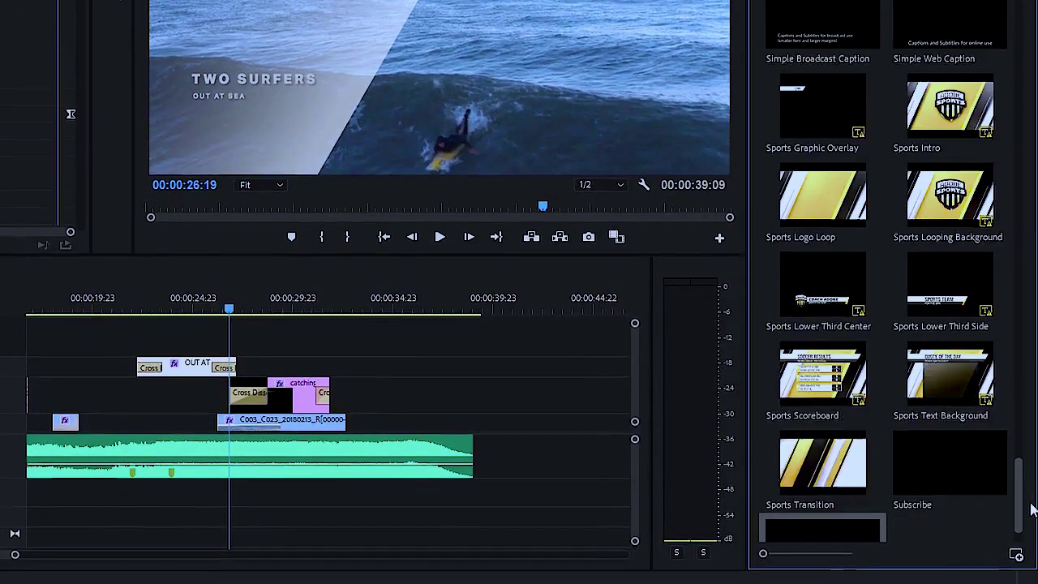
drag(1032, 510, 1011, 505)
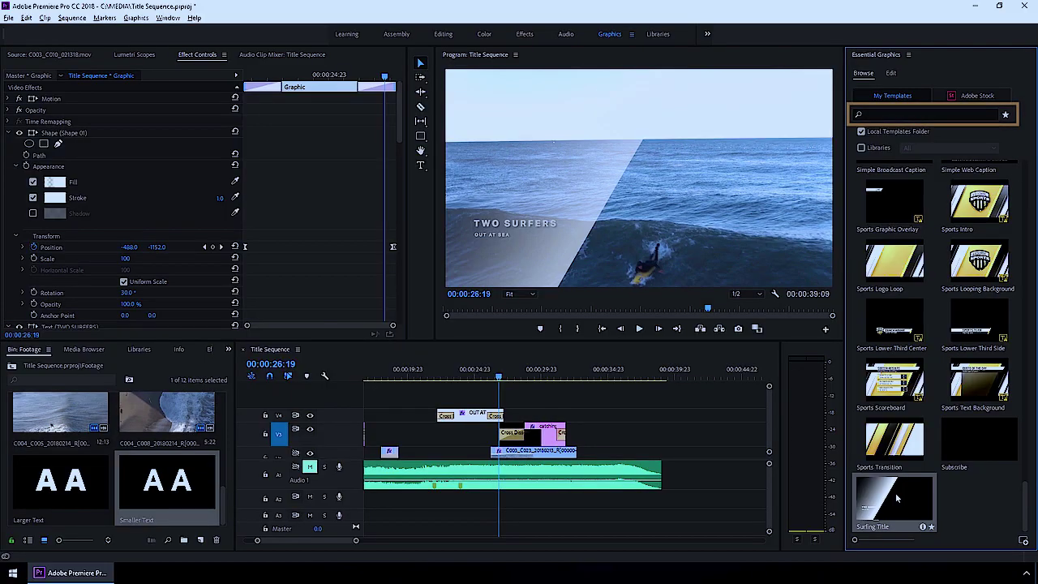
drag(896, 497, 601, 434)
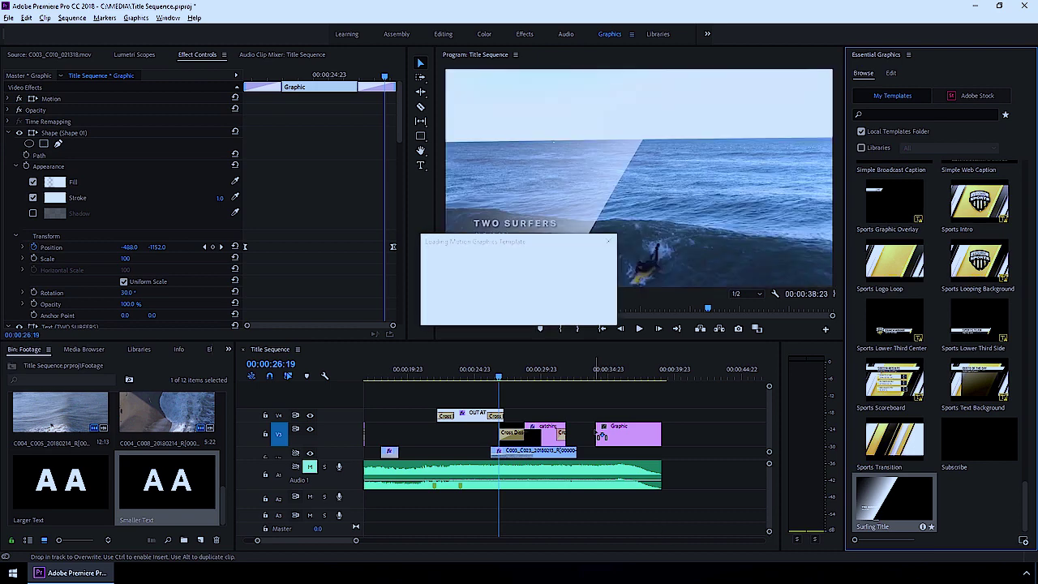
click(616, 378)
click(629, 435)
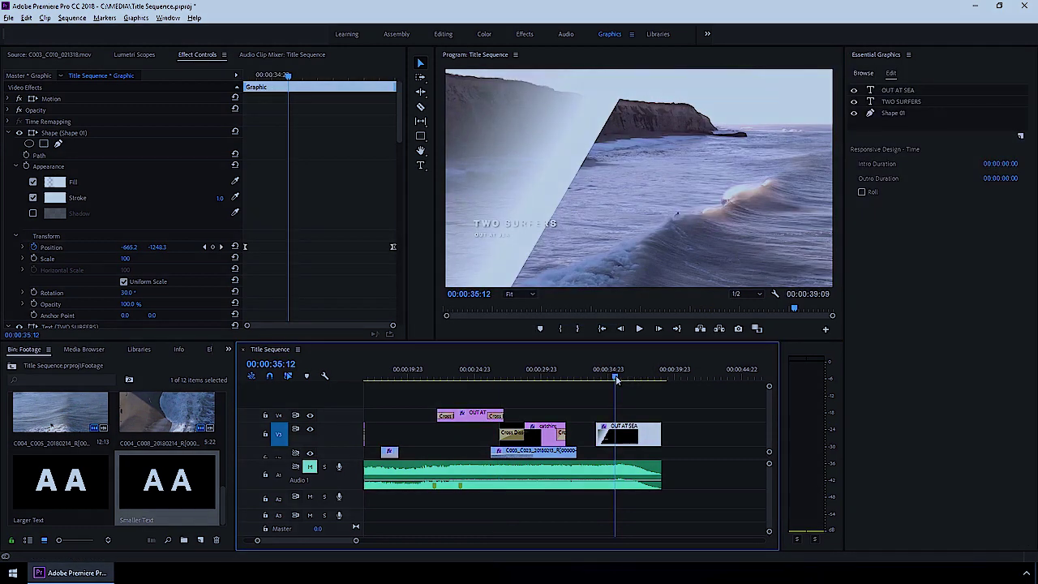